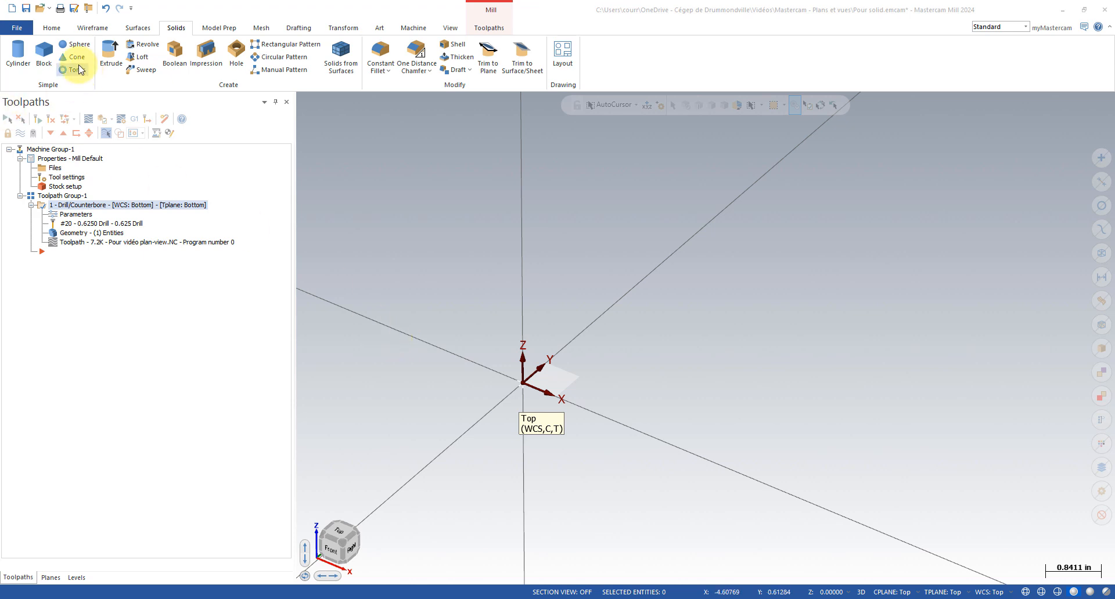
# Step: Create a solid cylinder primitive based at the origin with a radius of 2 in and a height of 5 in
pyautogui.click(62, 65)
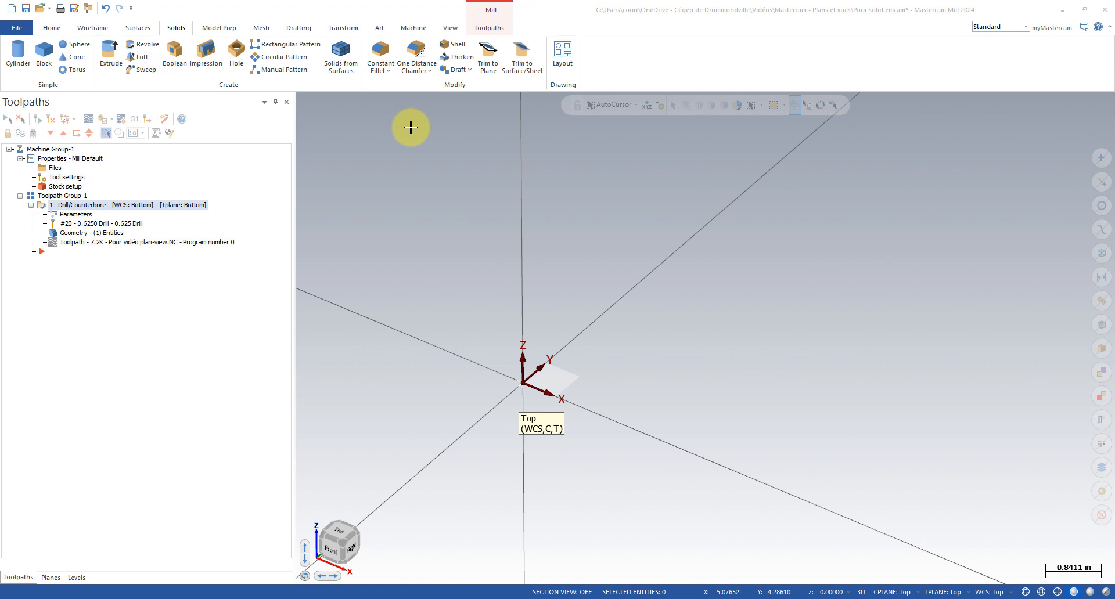
pyautogui.click(20, 59)
pyautogui.click(20, 59)
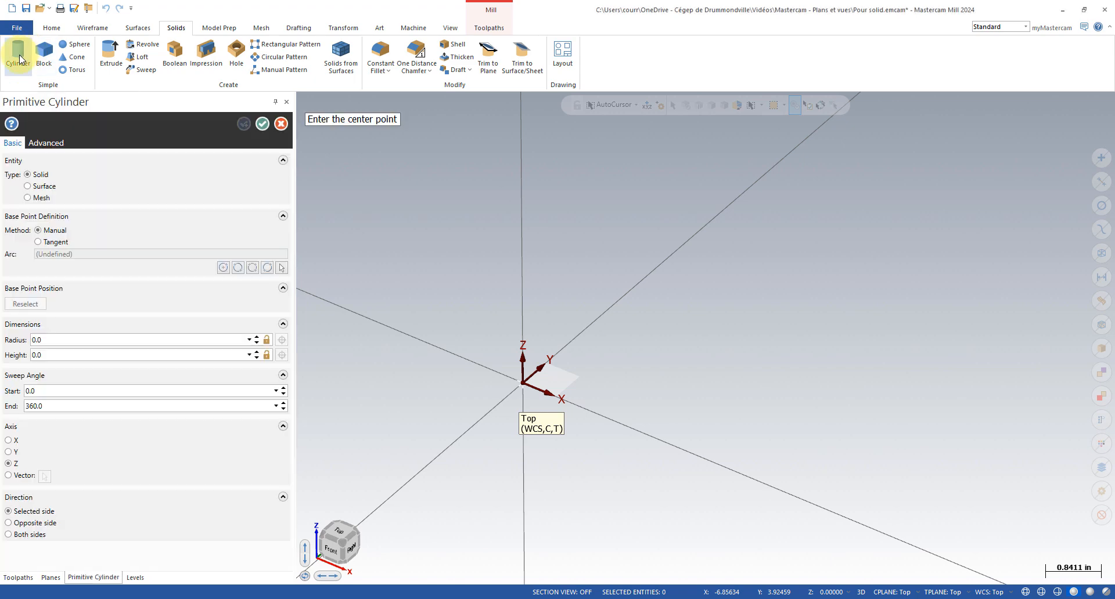
pyautogui.click(523, 384)
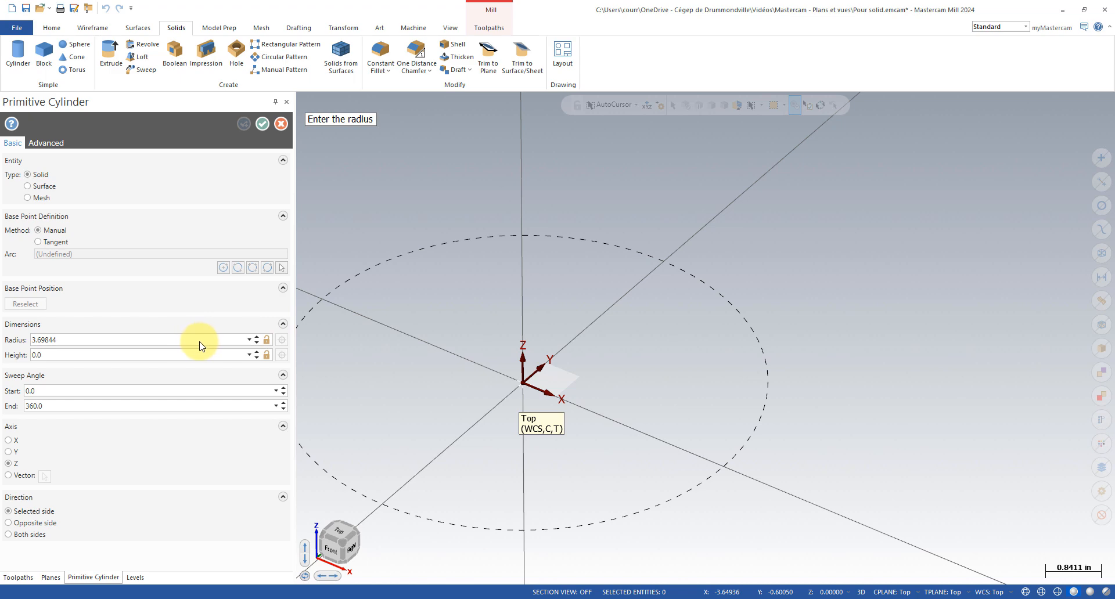
pyautogui.write('2')
pyautogui.press('Return')
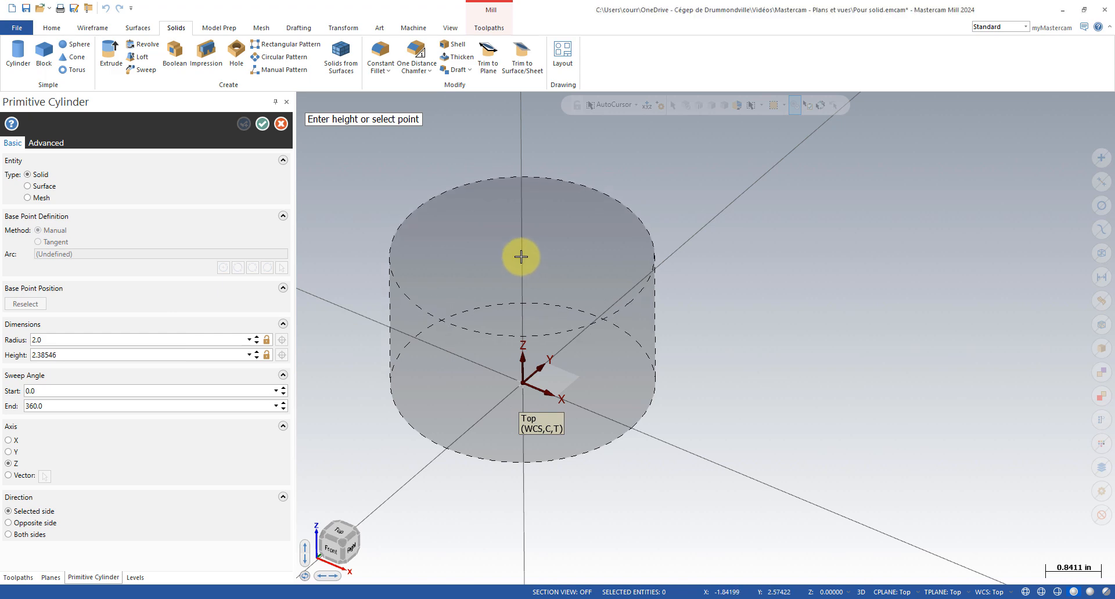
pyautogui.click(433, 259)
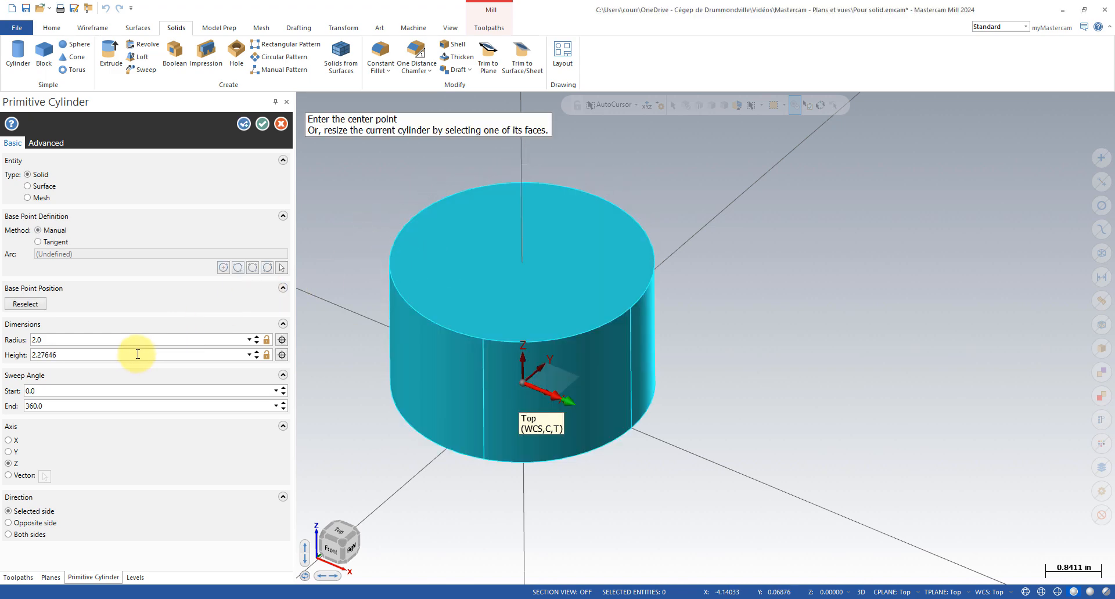
pyautogui.doubleClick(88, 356)
pyautogui.write('5')
pyautogui.press('Return')
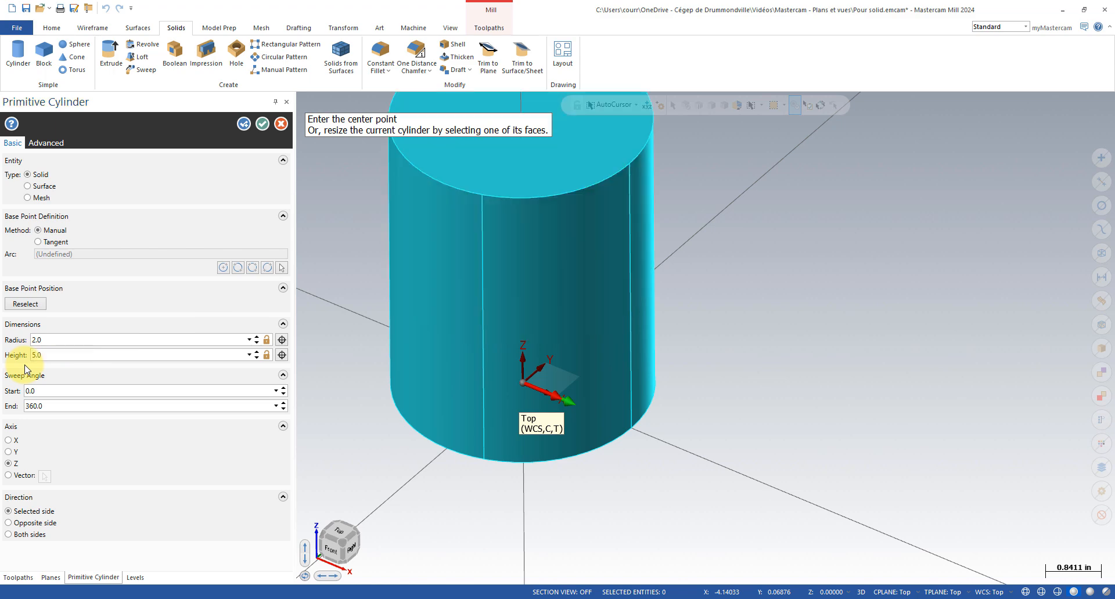
# Step: Set the cylinder's sweep end angle to 145 degrees to try a partial cylinder, and discard it
pyautogui.scroll(-5, 353, 480)
pyautogui.moveTo(420, 280)
pyautogui.mouseDown(button='middle')
pyautogui.moveTo(391, 279)
pyautogui.moveTo(416, 286)
pyautogui.mouseUp(button='middle')
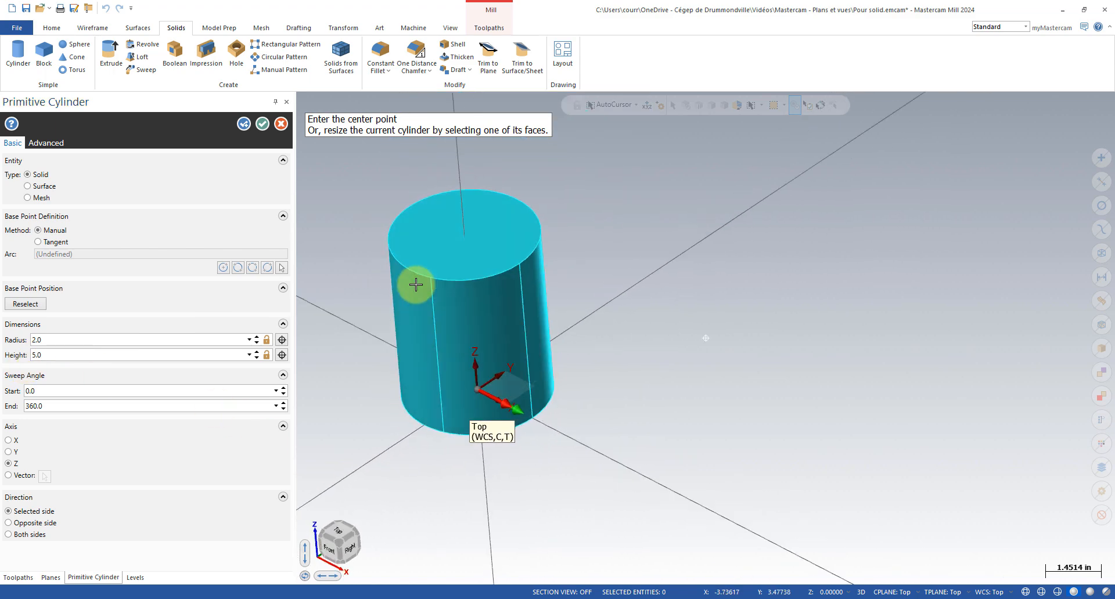
pyautogui.click(284, 405)
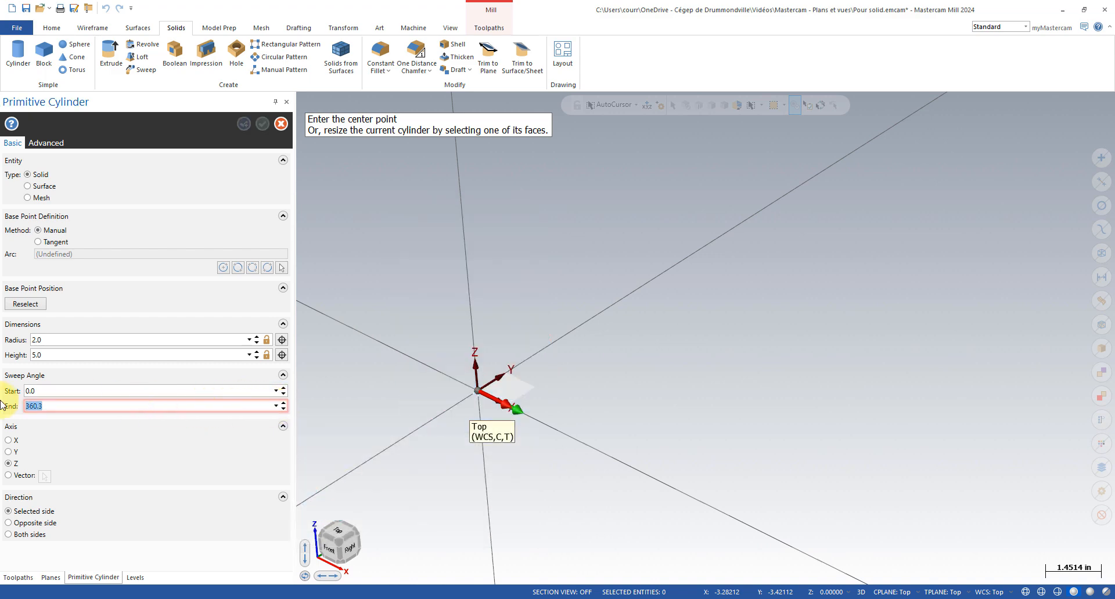
pyautogui.press('Return')
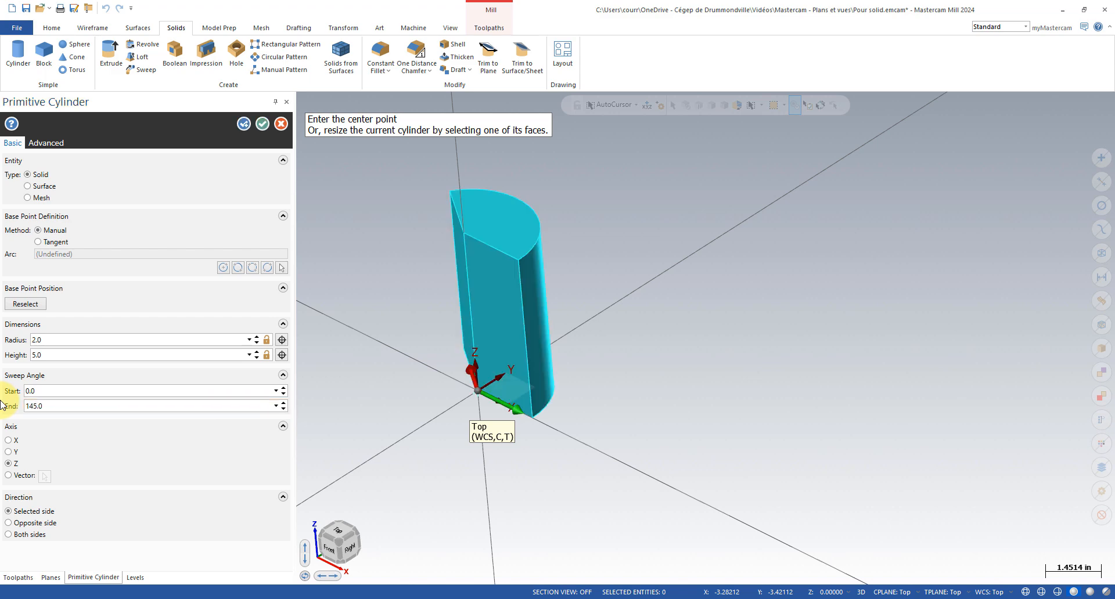
pyautogui.moveTo(410, 230); pyautogui.dragTo(433, 301, button='middle')
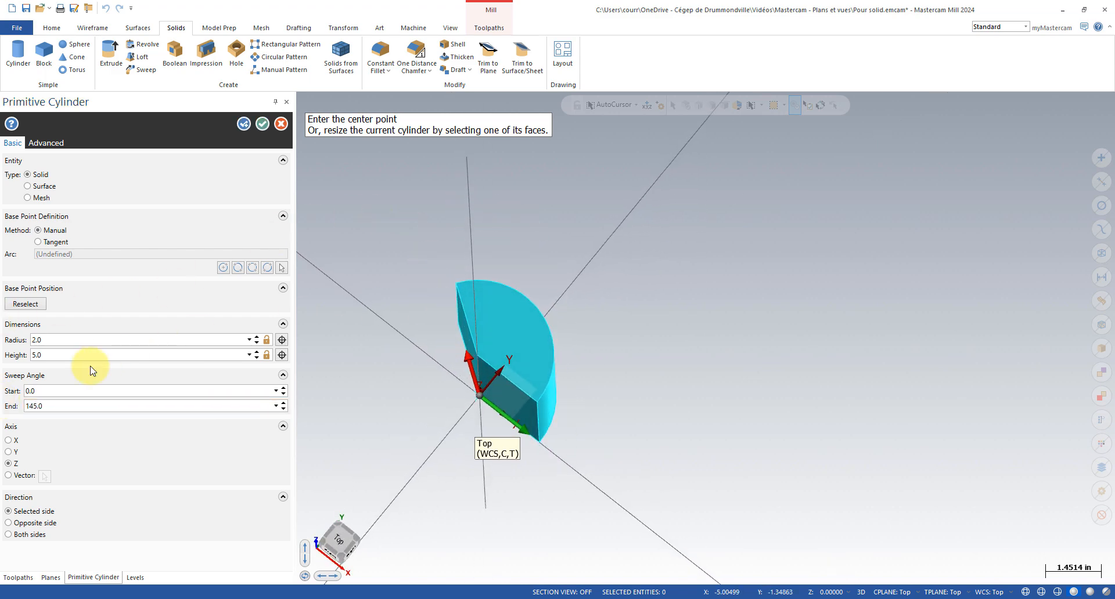
pyautogui.doubleClick(44, 393)
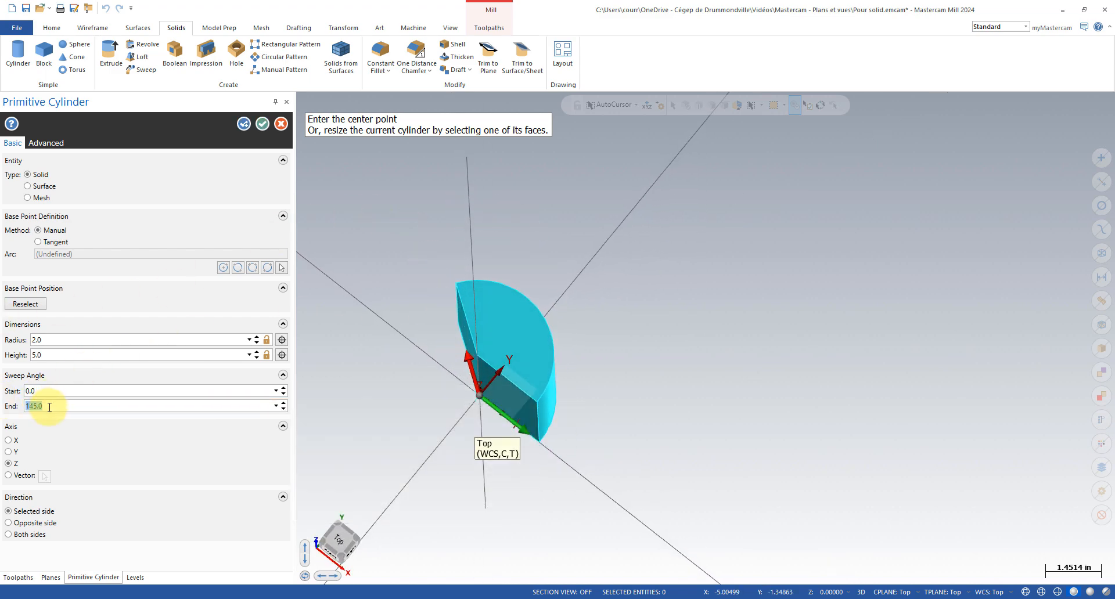
pyautogui.moveTo(351, 371); pyautogui.dragTo(364, 299, button='middle')
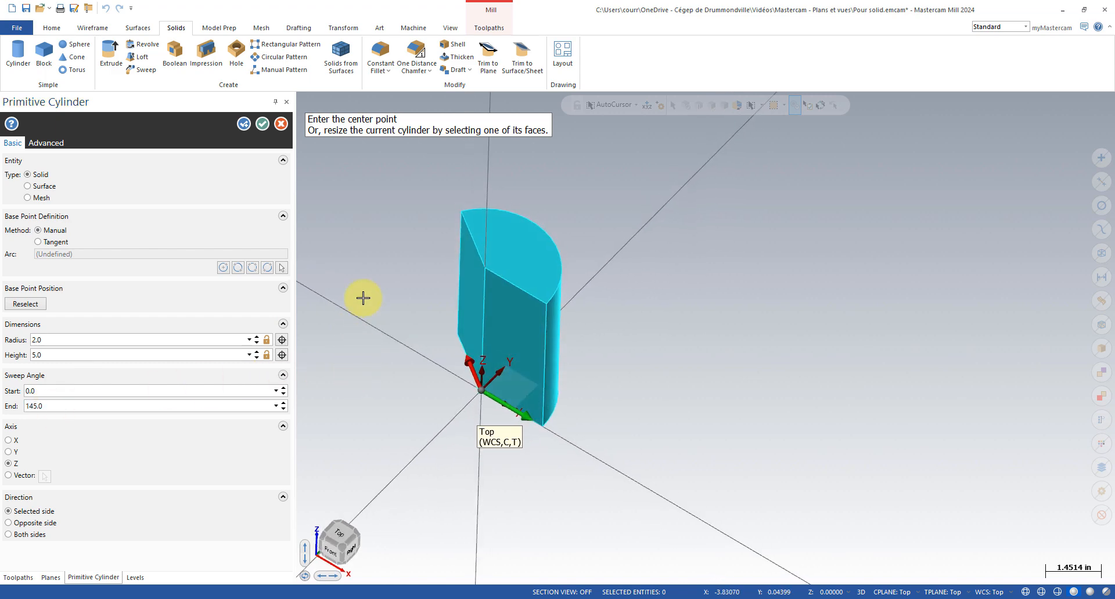
pyautogui.click(281, 125)
# Step: Preview a solid block centered on the origin, about 6.06 by 3.98 in and 5.34 in high, and discard it
pyautogui.click(46, 53)
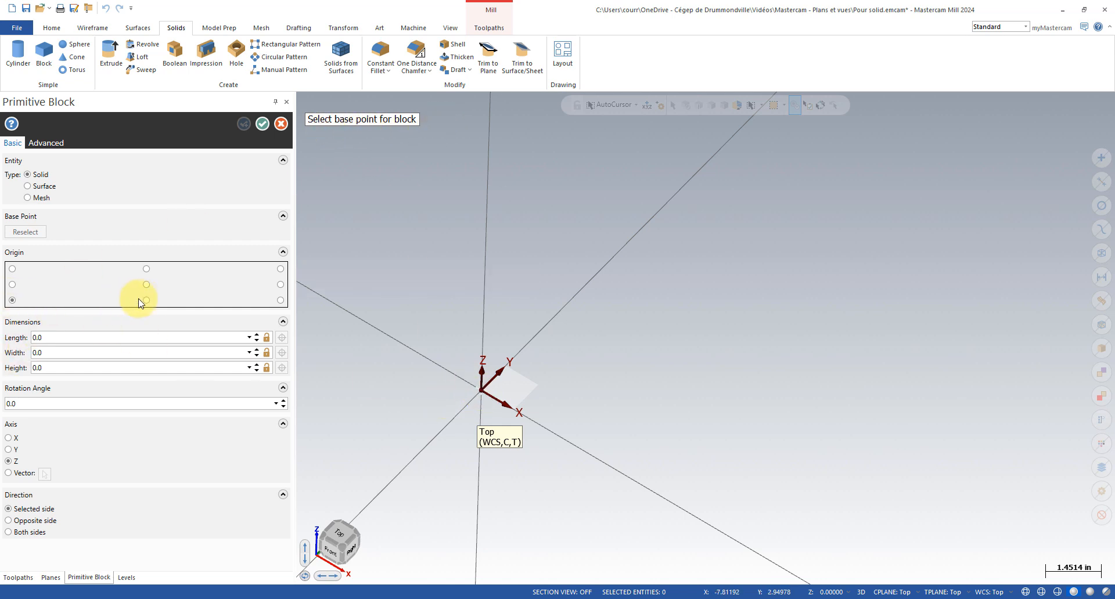
pyautogui.click(486, 399)
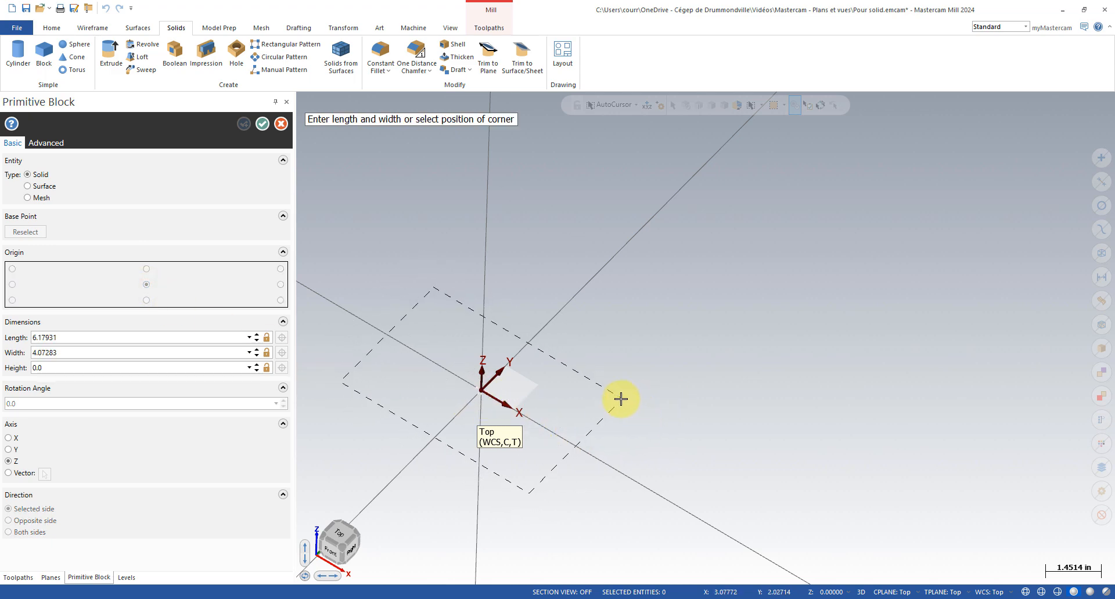
pyautogui.click(618, 399)
pyautogui.click(406, 226)
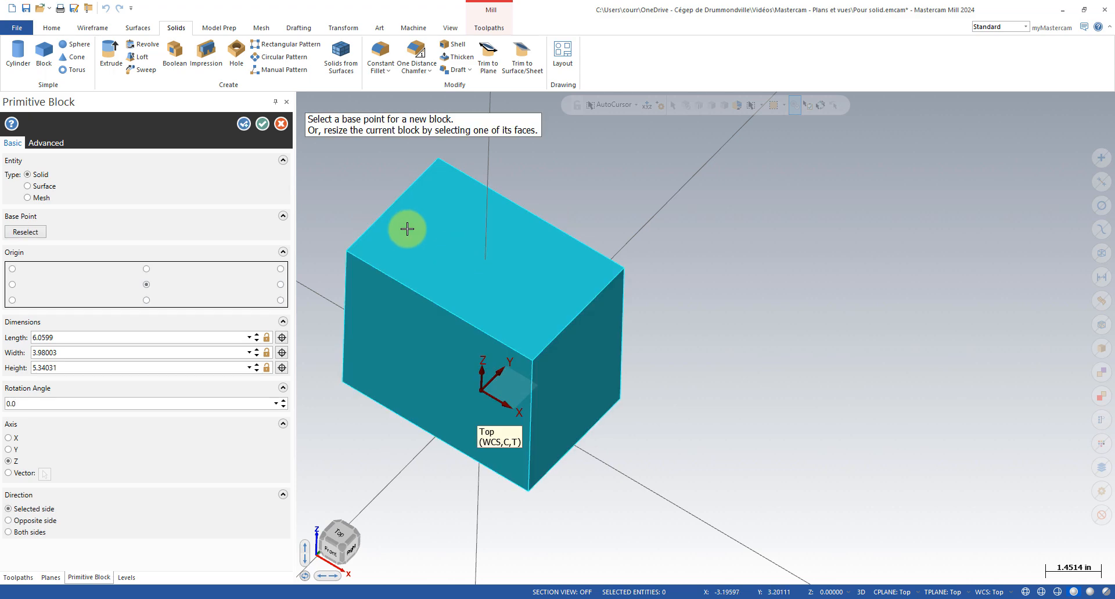
pyautogui.click(281, 123)
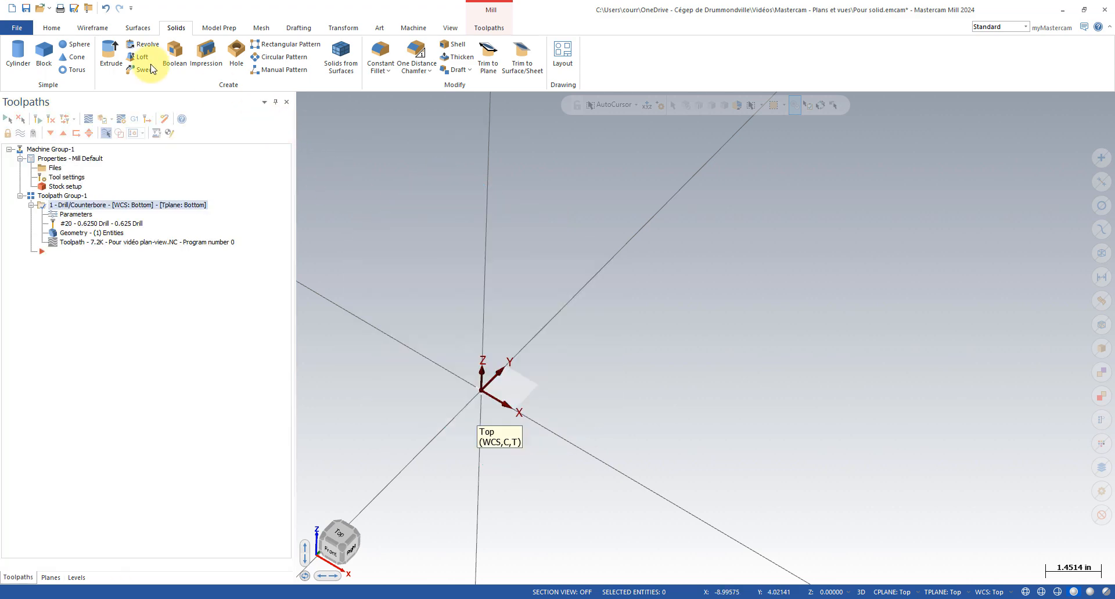
# Step: Try placing a solid sphere primitive centered on the origin, and discard it
pyautogui.click(74, 45)
pyautogui.click(480, 391)
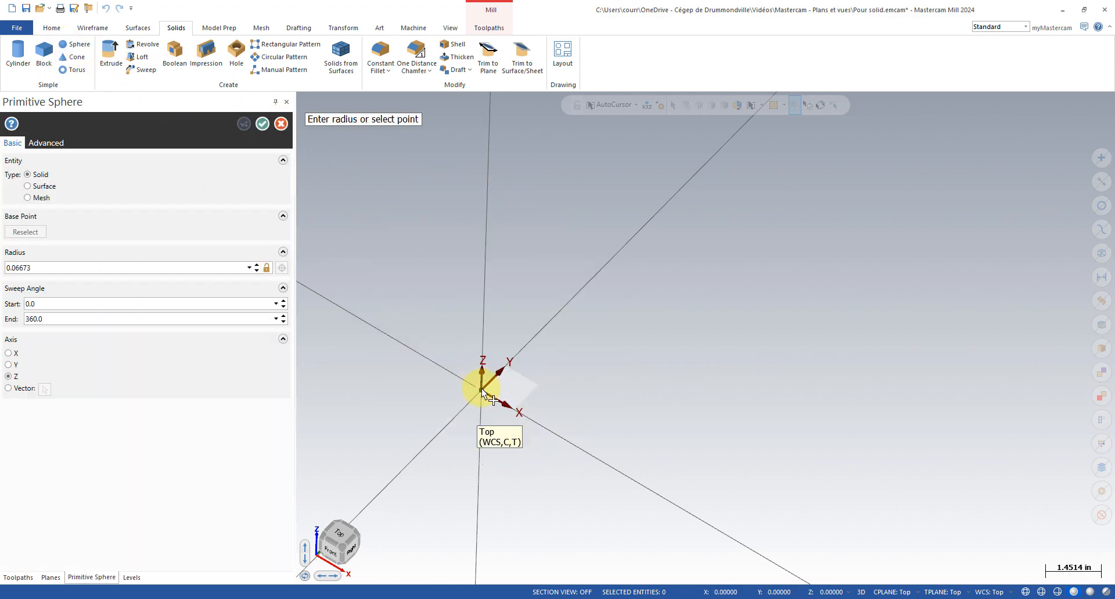
pyautogui.click(553, 382)
pyautogui.click(281, 123)
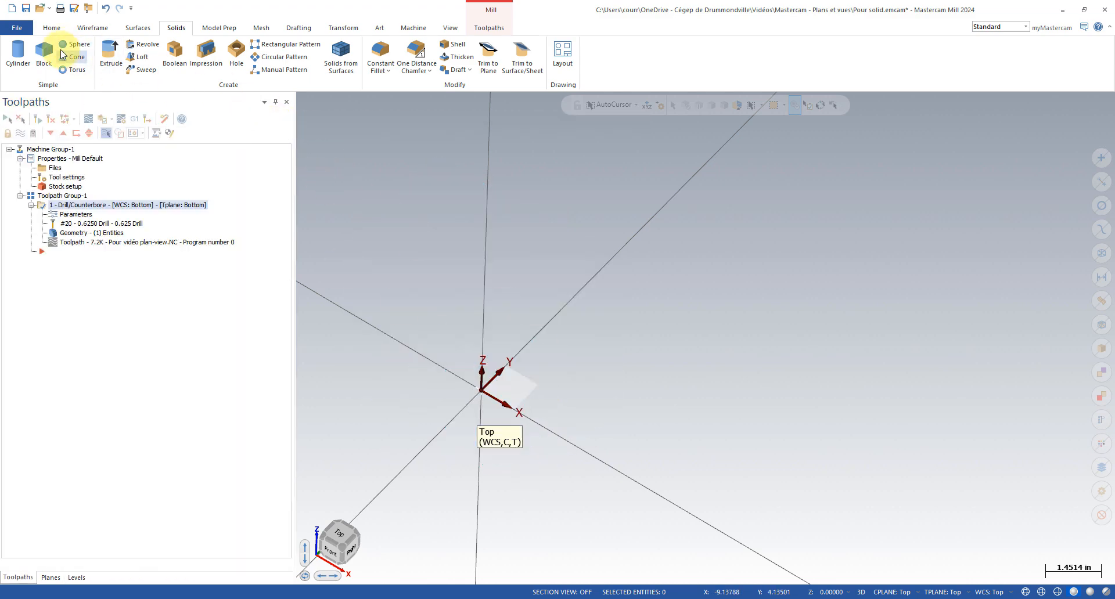
# Step: Preview a solid cone at the origin with a base radius of about 2.47 in and height of about 3.38 in, and discard it
pyautogui.click(74, 57)
pyautogui.click(482, 393)
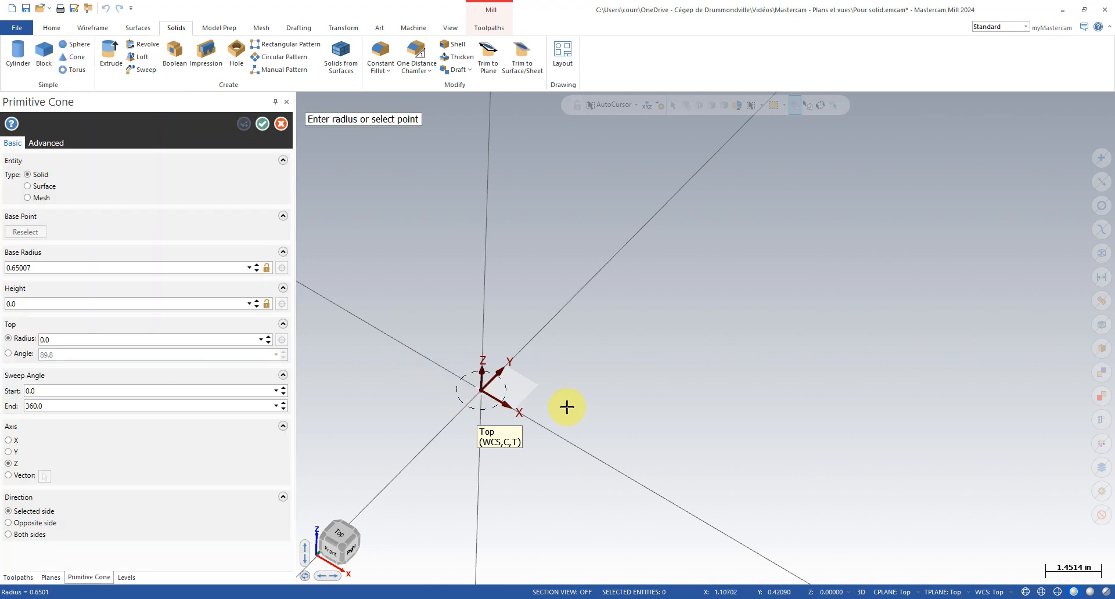
pyautogui.click(573, 408)
pyautogui.moveTo(573, 405); pyautogui.dragTo(563, 360, button='middle')
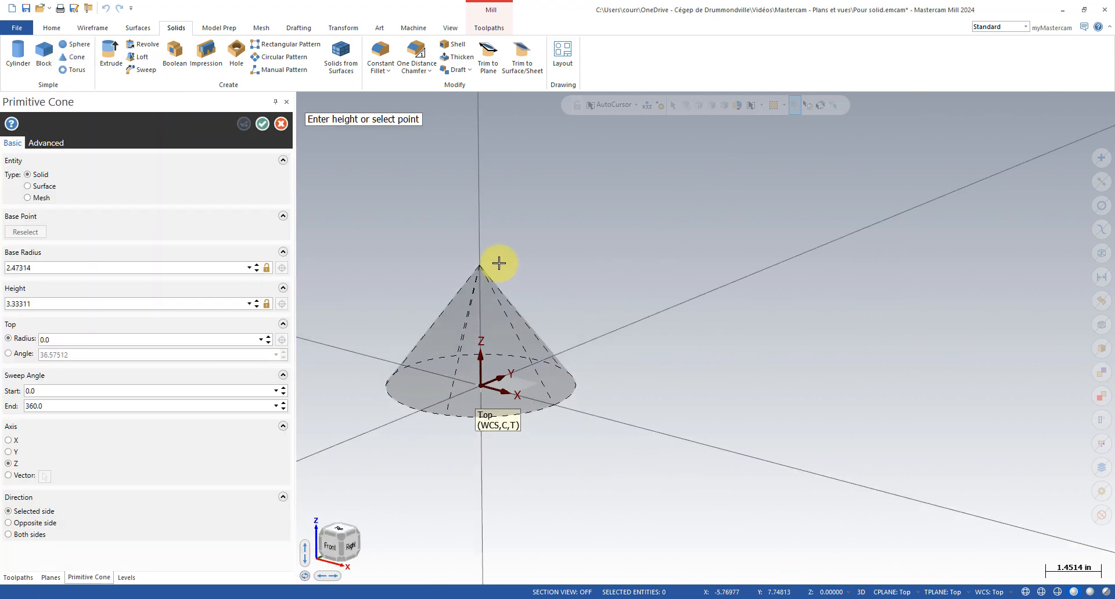
pyautogui.click(499, 265)
pyautogui.click(49, 341)
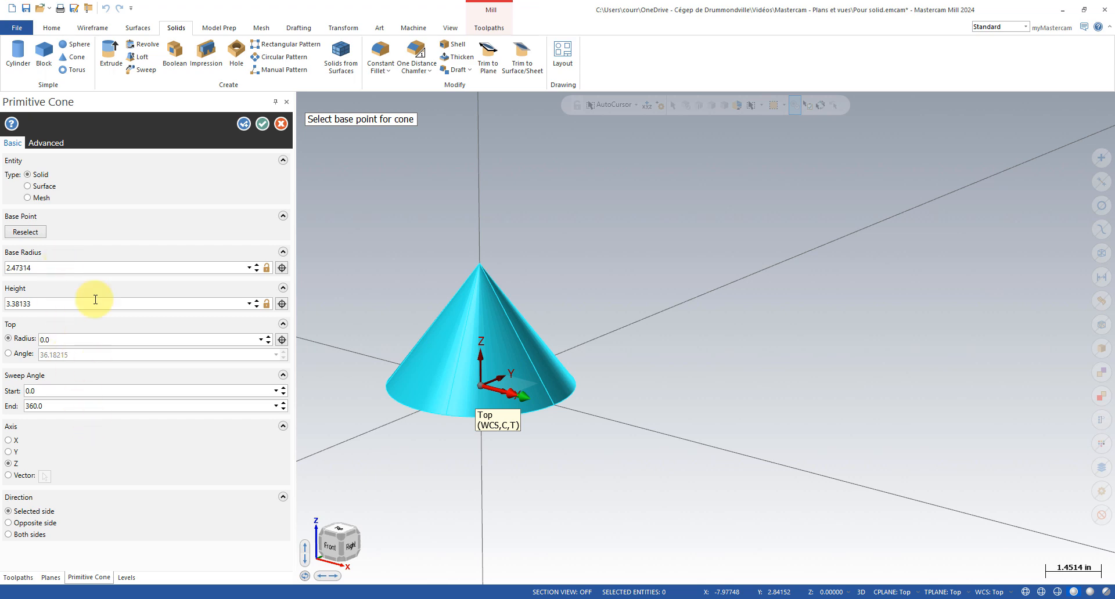
pyautogui.click(281, 123)
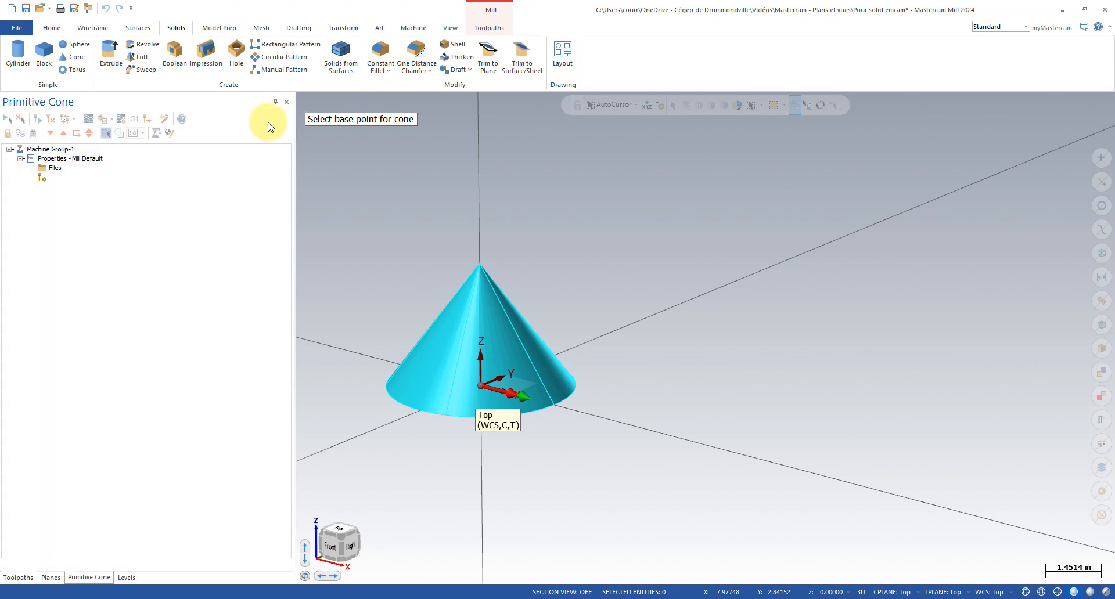
# Step: Place a solid torus at the origin with a major radius of about 2.52 in and a minor radius of about 0.40 in
pyautogui.click(71, 70)
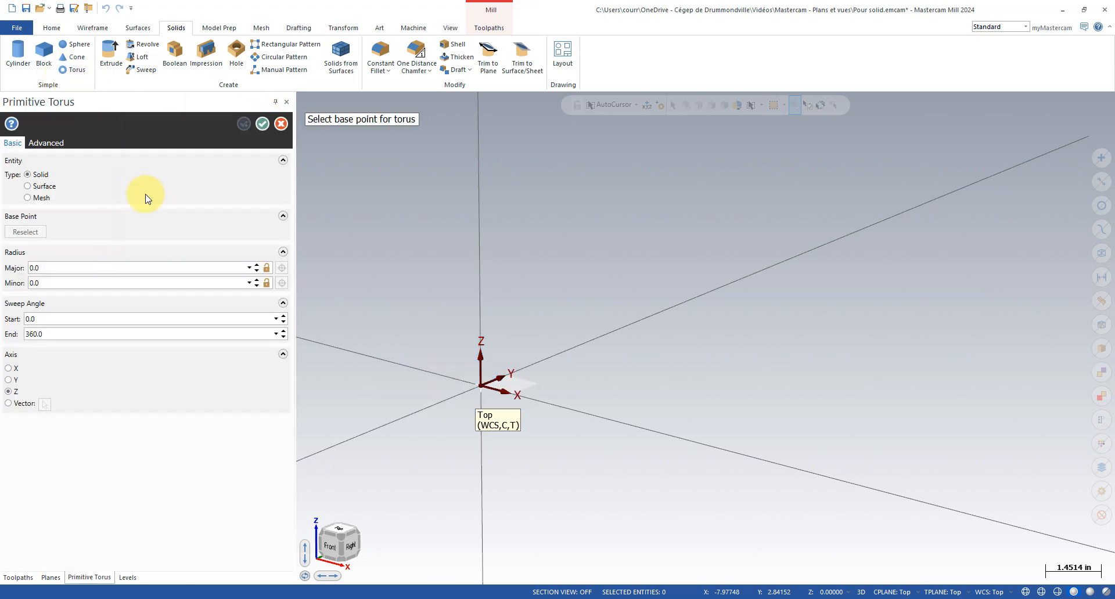
pyautogui.click(480, 385)
pyautogui.click(572, 385)
pyautogui.click(557, 376)
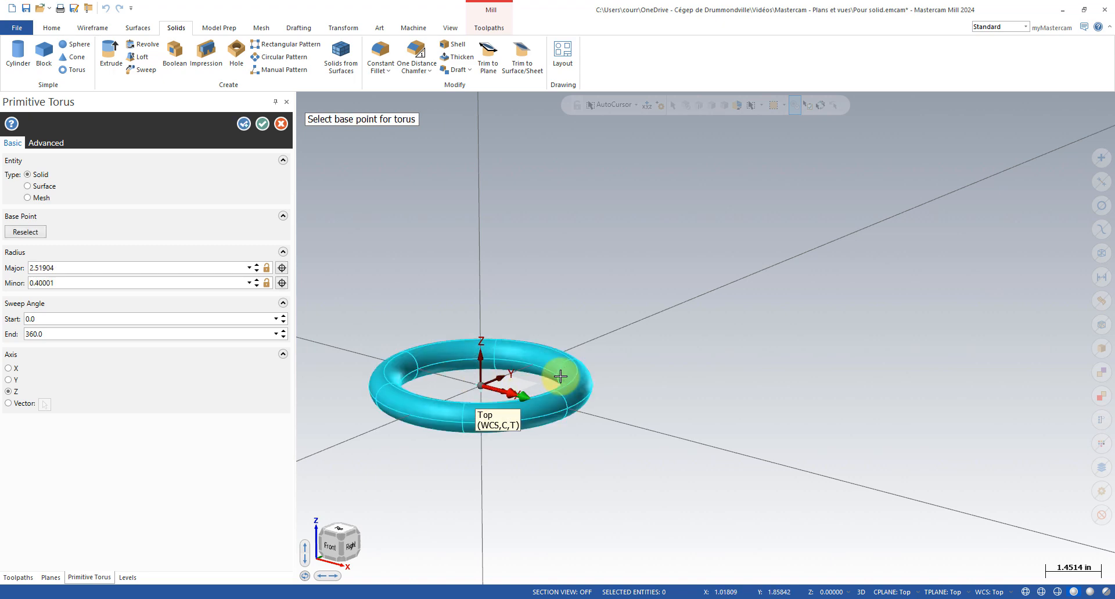
pyautogui.moveTo(557, 378); pyautogui.dragTo(650, 438, button='middle')
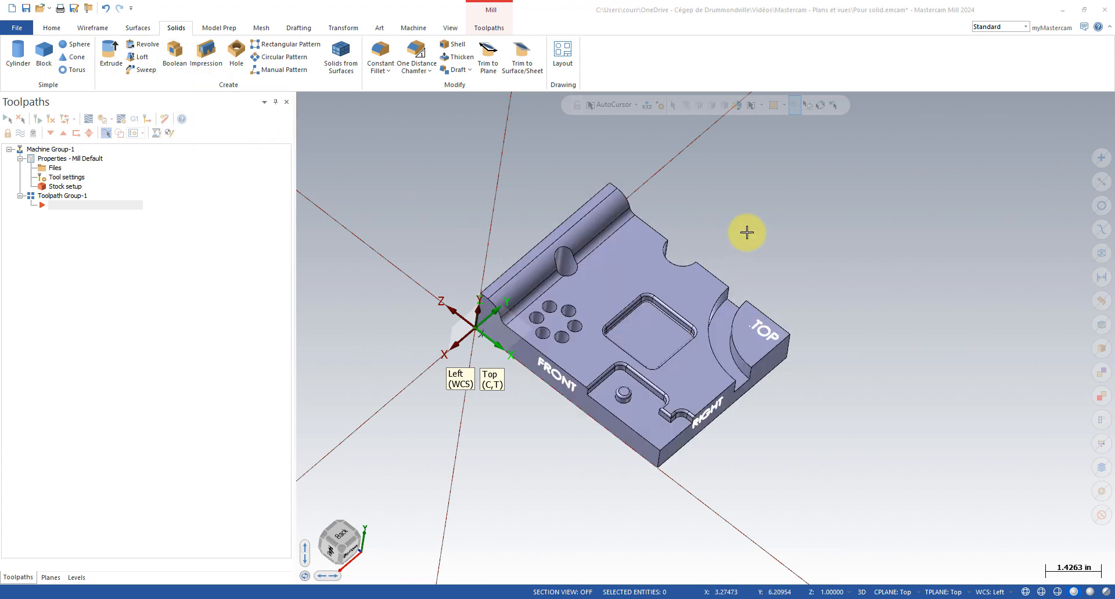
pyautogui.scroll(2, 673, 250)
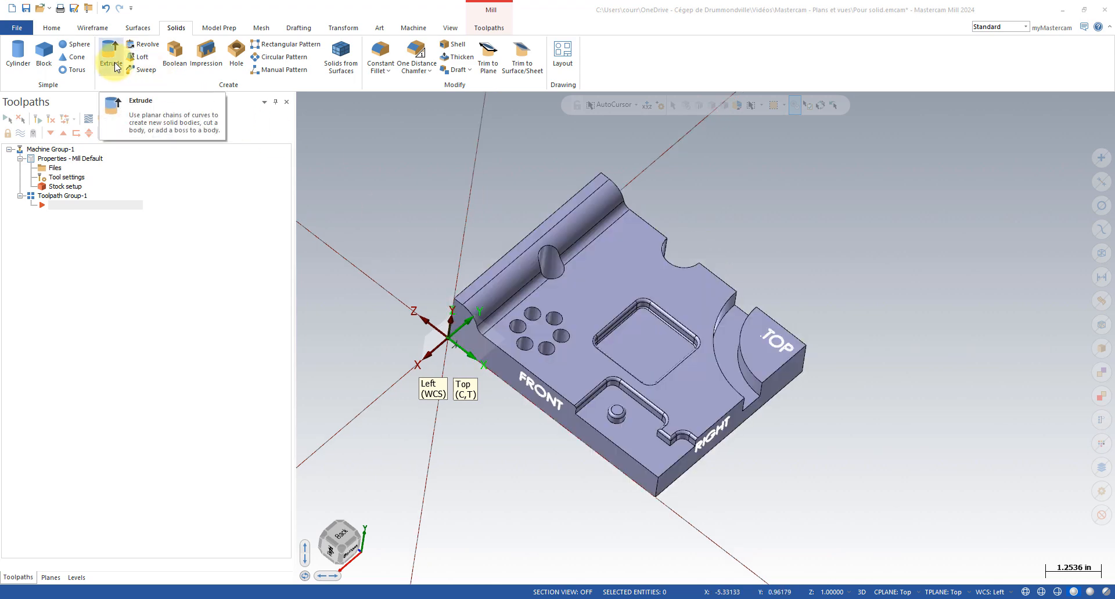
pyautogui.click(117, 67)
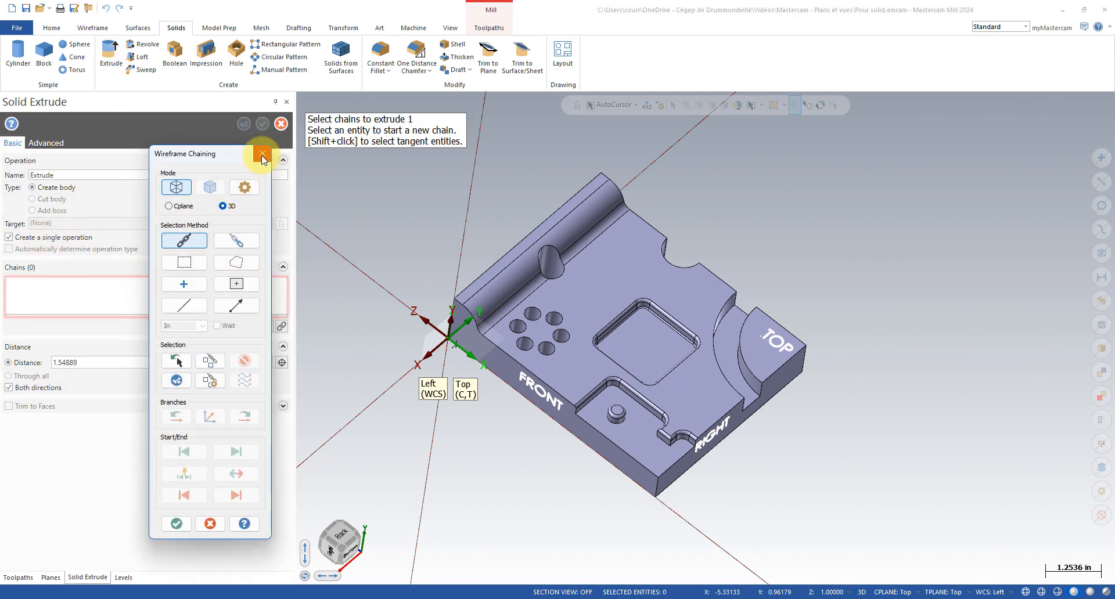
pyautogui.click(261, 154)
# Step: Set the construction depth from a point on the part's top edge above the FRONT face
pyautogui.click(90, 30)
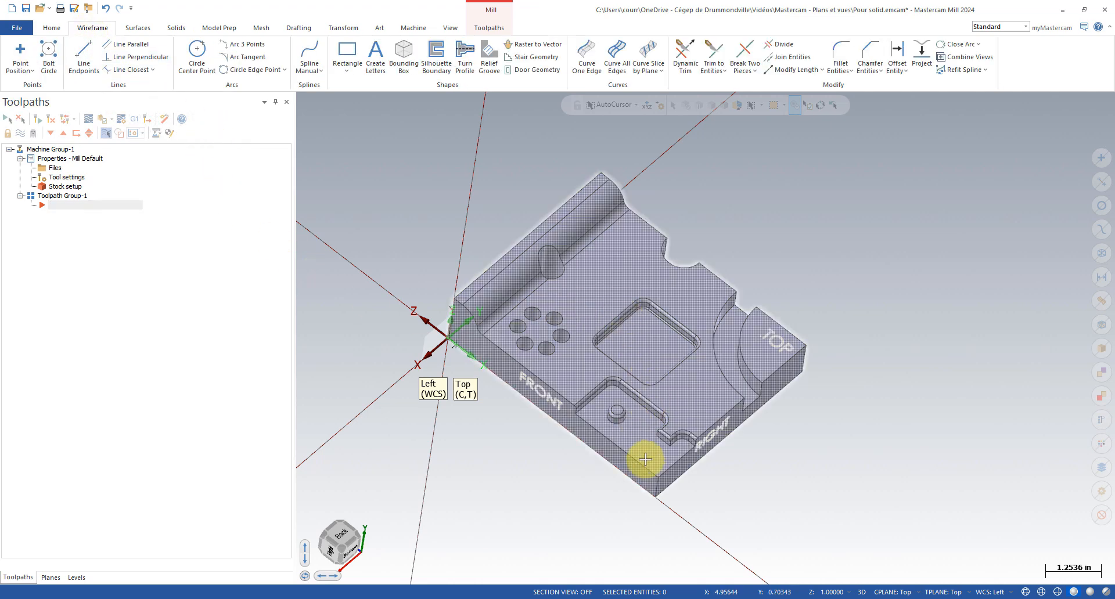
pyautogui.click(812, 592)
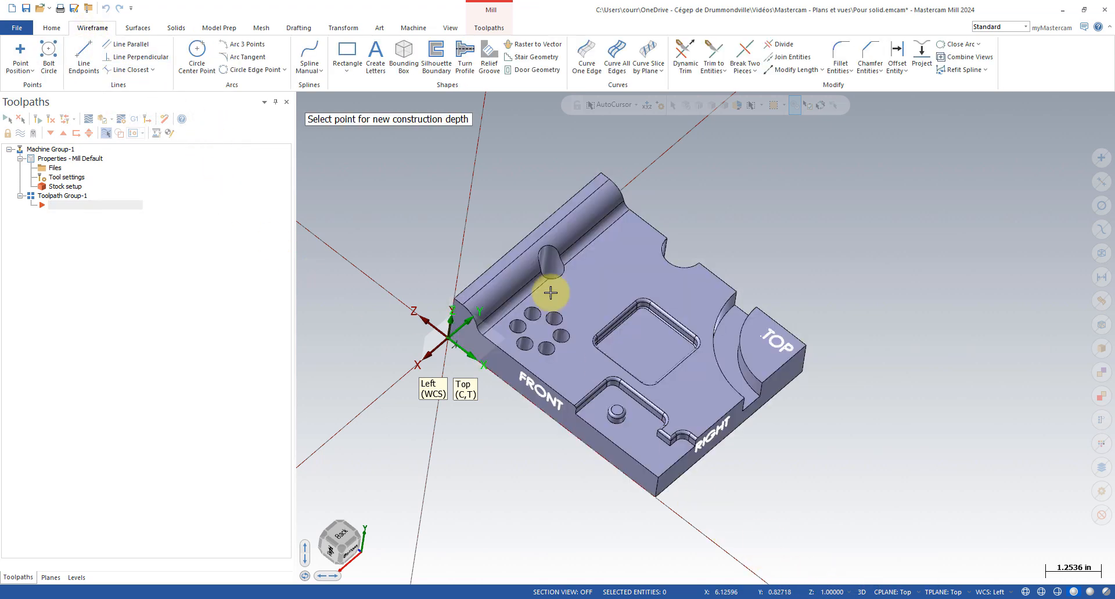
pyautogui.click(579, 400)
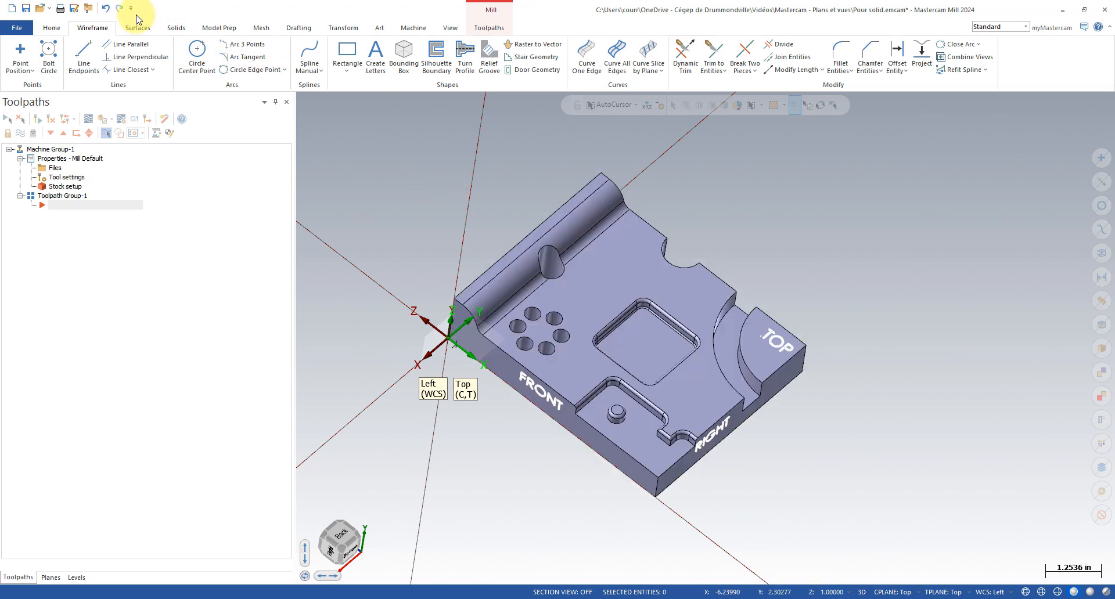
# Step: Draw a small closed manual spline on the part's top face, between the angled hole and the square pocket
pyautogui.click(307, 55)
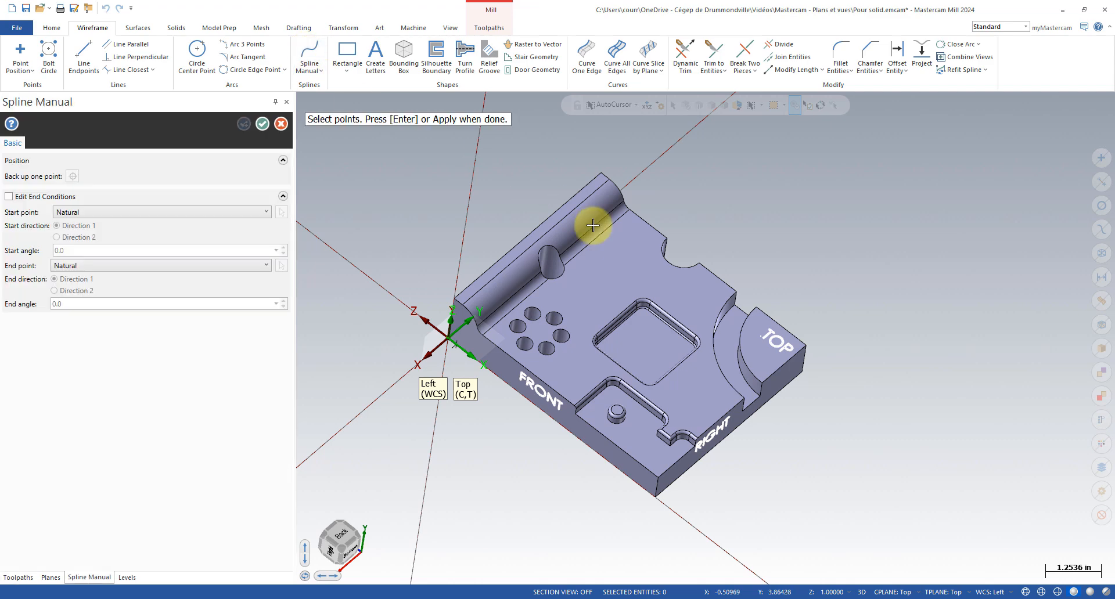
pyautogui.click(611, 267)
pyautogui.click(603, 296)
pyautogui.click(602, 282)
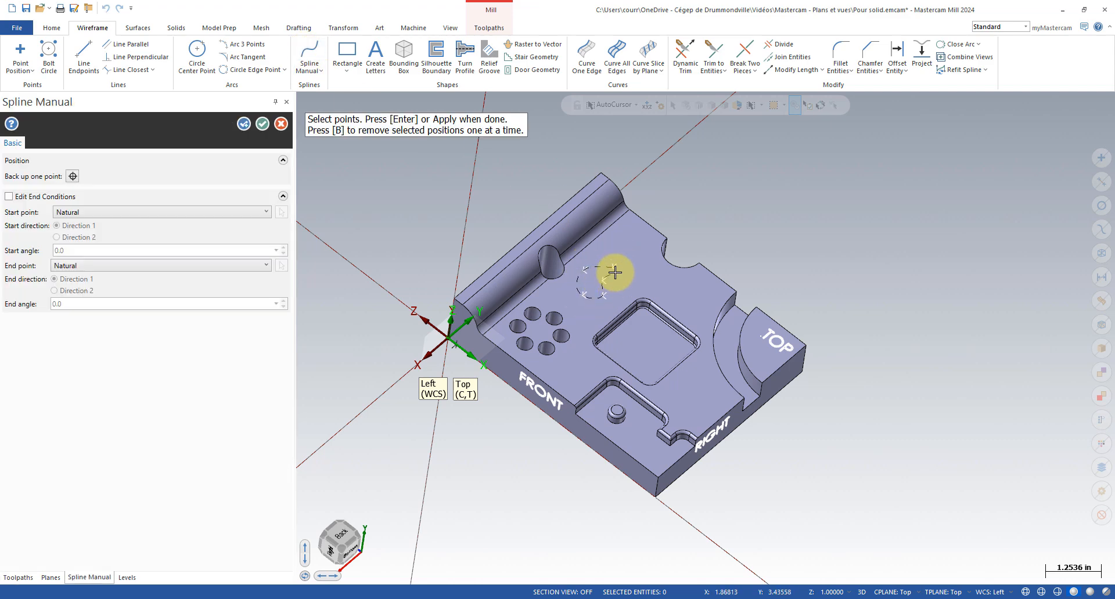
pyautogui.click(613, 269)
pyautogui.press('Return')
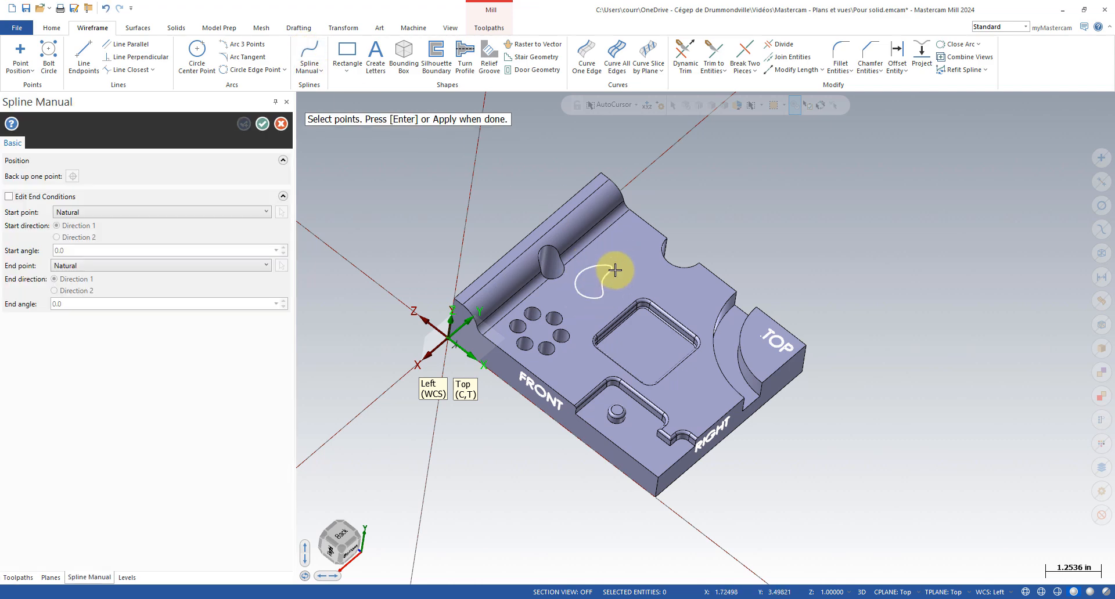
pyautogui.click(261, 123)
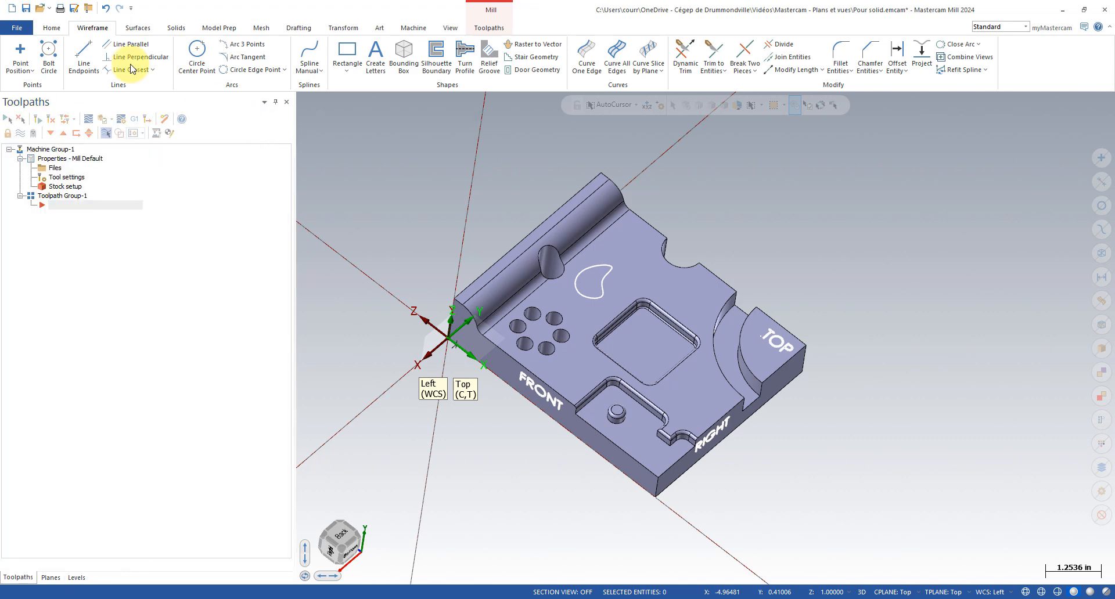
pyautogui.click(175, 28)
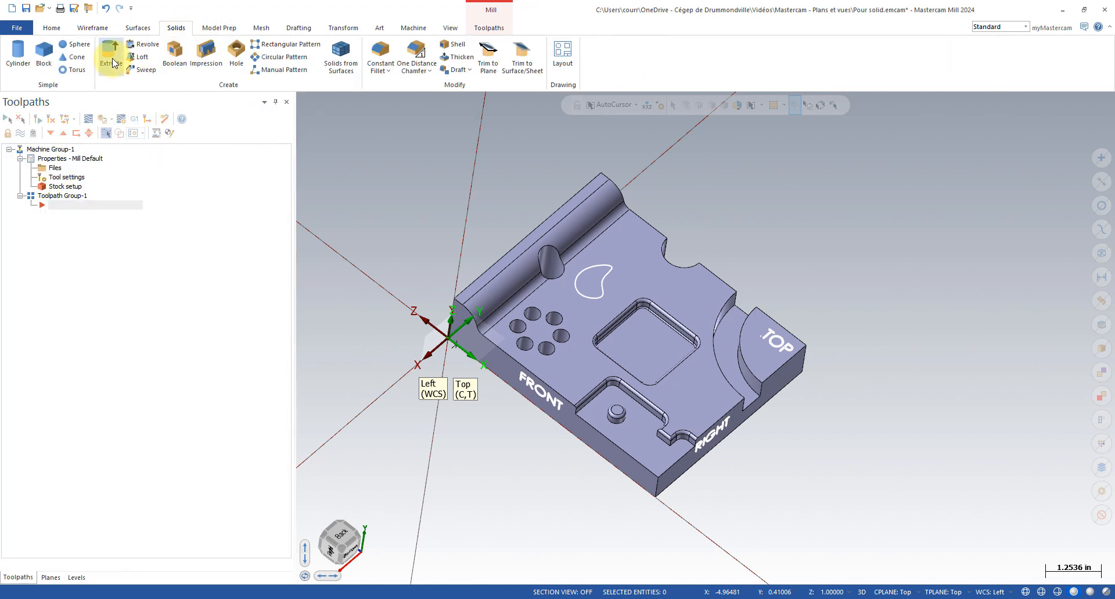
# Step: Set up a solid extrusion of the closed spline with a distance of 2.0 in in both directions
pyautogui.click(112, 62)
pyautogui.click(576, 267)
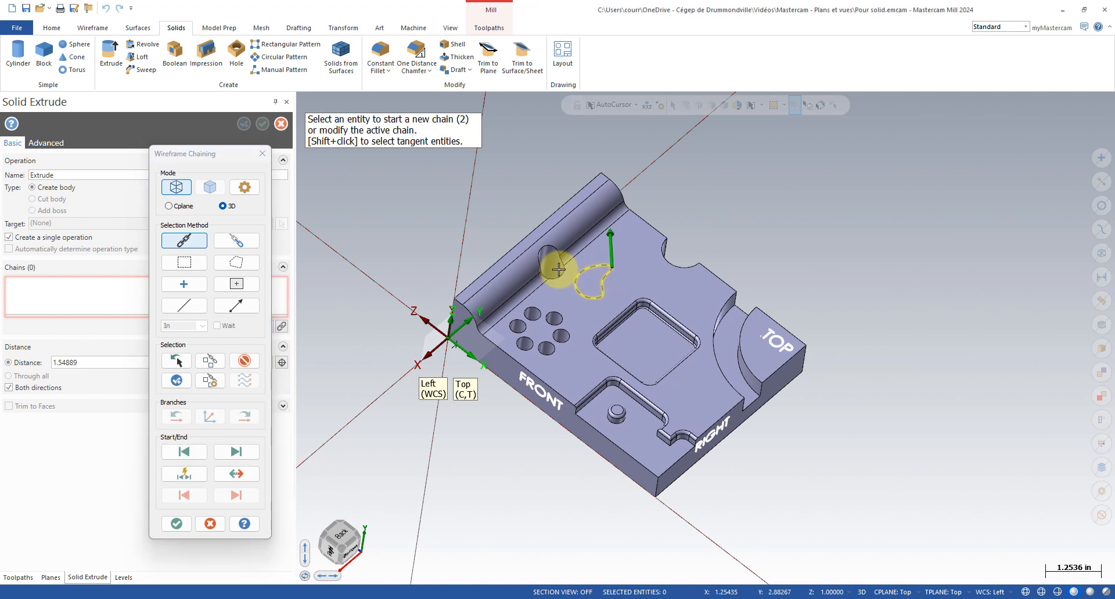
pyautogui.click(176, 524)
pyautogui.moveTo(308, 458); pyautogui.dragTo(444, 415, button='middle')
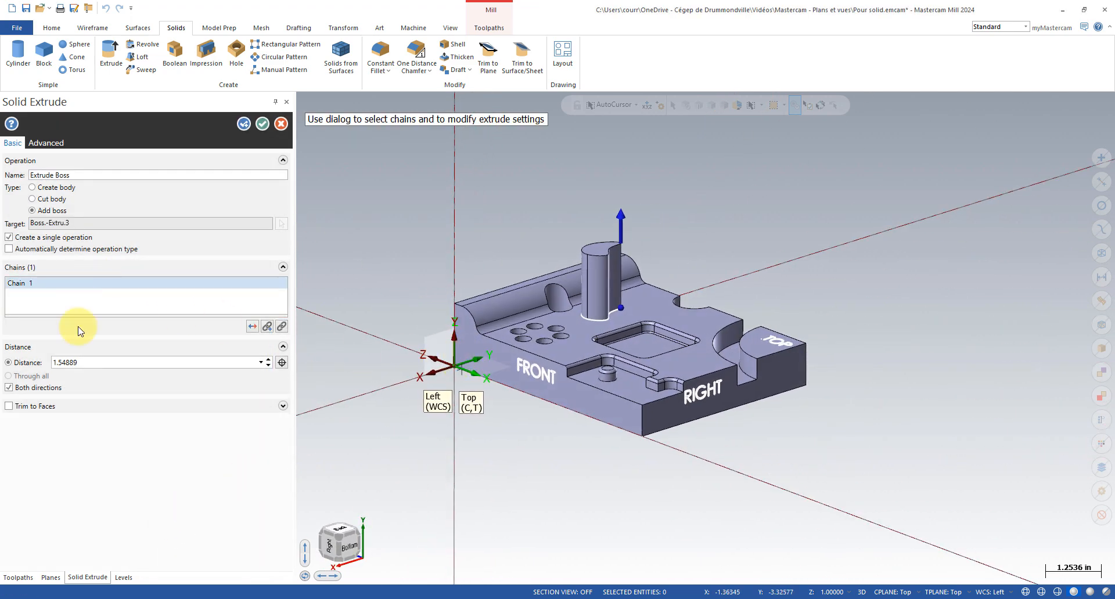
pyautogui.click(621, 227)
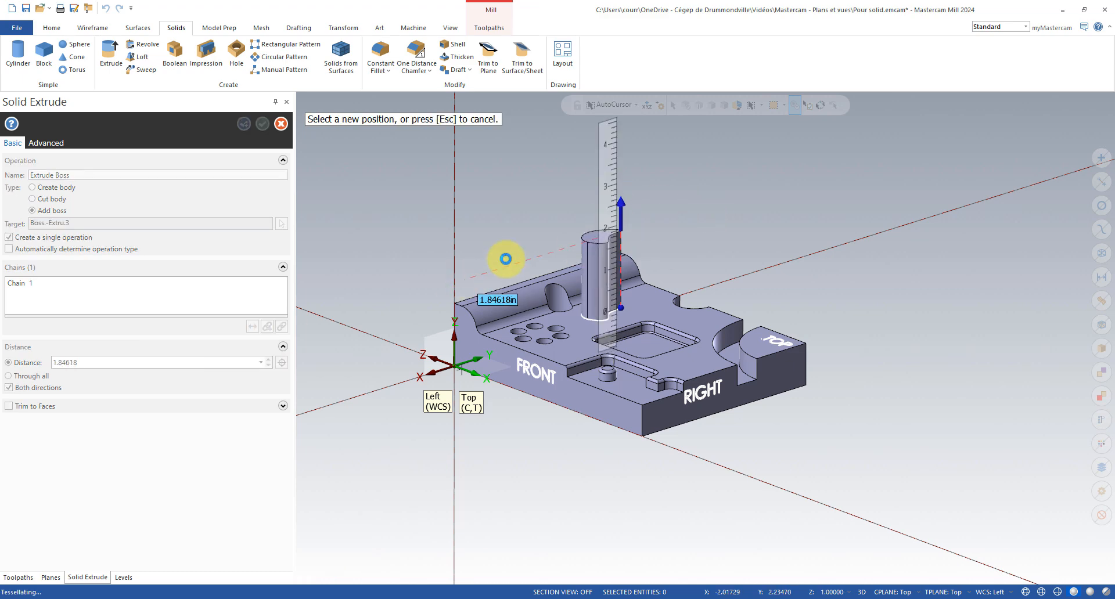
pyautogui.click(505, 259)
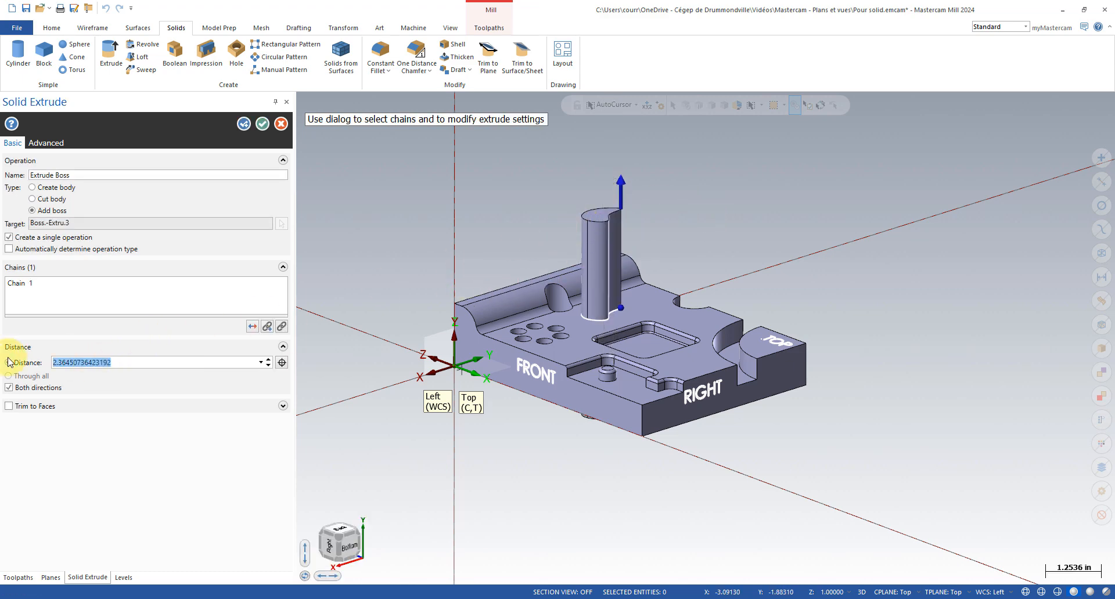
pyautogui.write('2.0')
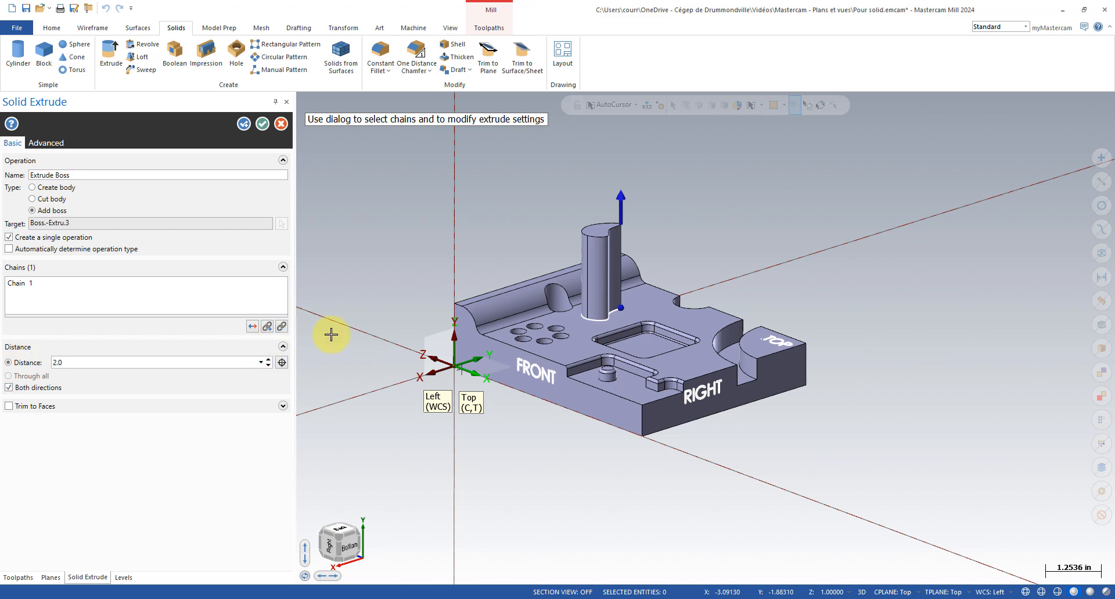
pyautogui.moveTo(464, 378)
pyautogui.mouseDown(button='middle')
pyautogui.moveTo(465, 340)
pyautogui.moveTo(462, 367)
pyautogui.mouseUp(button='middle')
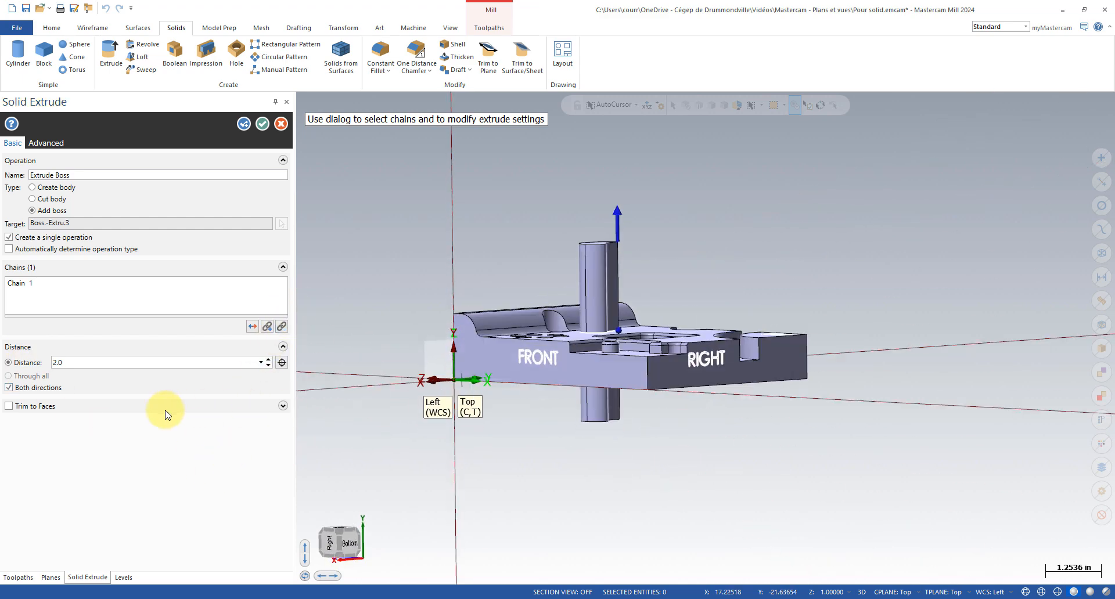
pyautogui.click(8, 388)
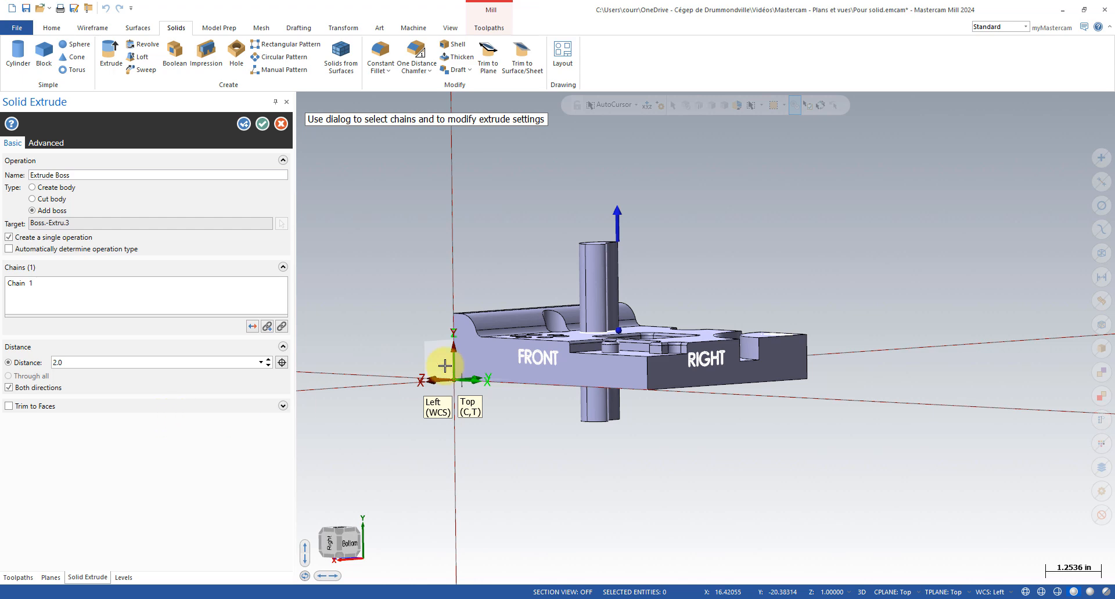
pyautogui.moveTo(443, 285); pyautogui.dragTo(490, 322, button='middle')
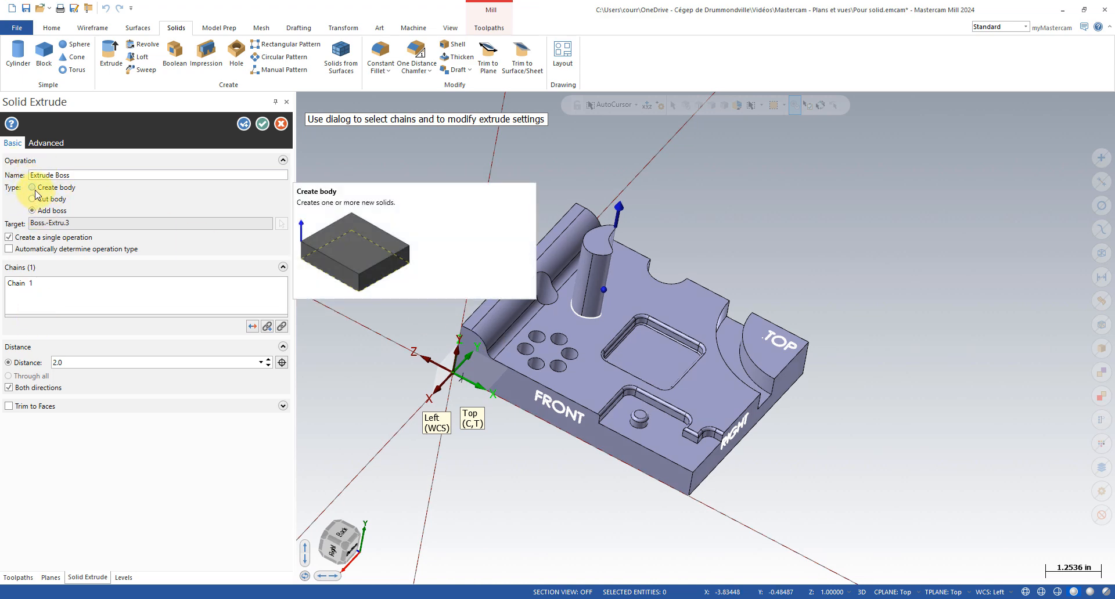
# Step: Try the spline extrusion as a new body, a body cut and an added boss, inspecting each preview
pyautogui.click(31, 188)
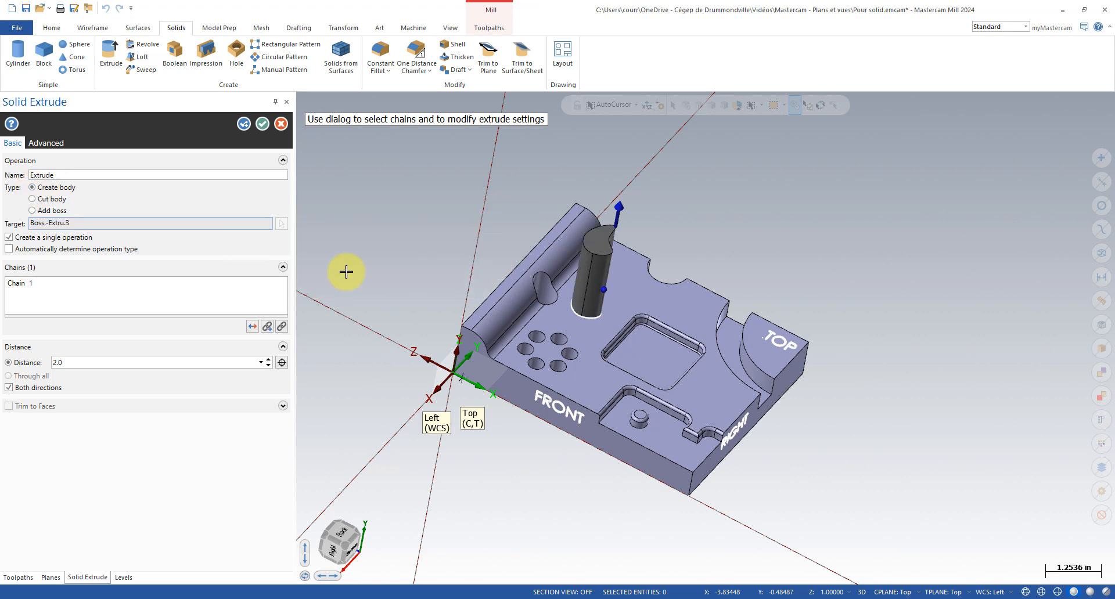
pyautogui.moveTo(778, 378); pyautogui.dragTo(742, 338, button='middle')
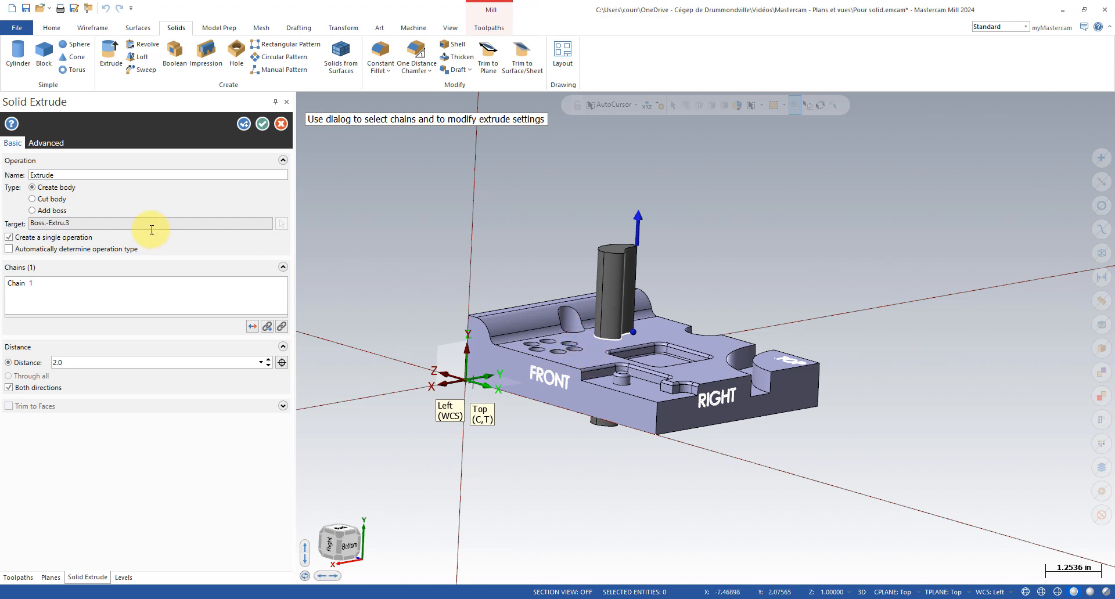
pyautogui.click(38, 200)
pyautogui.moveTo(492, 267); pyautogui.dragTo(630, 256, button='middle')
pyautogui.click(38, 210)
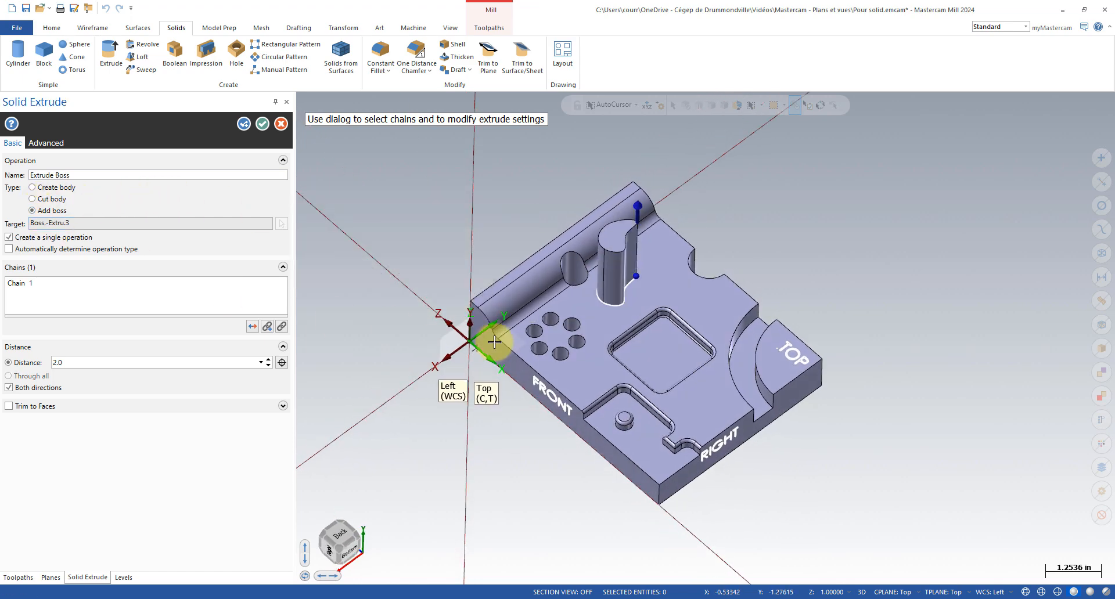
pyautogui.moveTo(637, 366)
pyautogui.mouseDown(button='middle')
pyautogui.moveTo(674, 286)
pyautogui.moveTo(751, 273)
pyautogui.moveTo(652, 356)
pyautogui.mouseUp(button='middle')
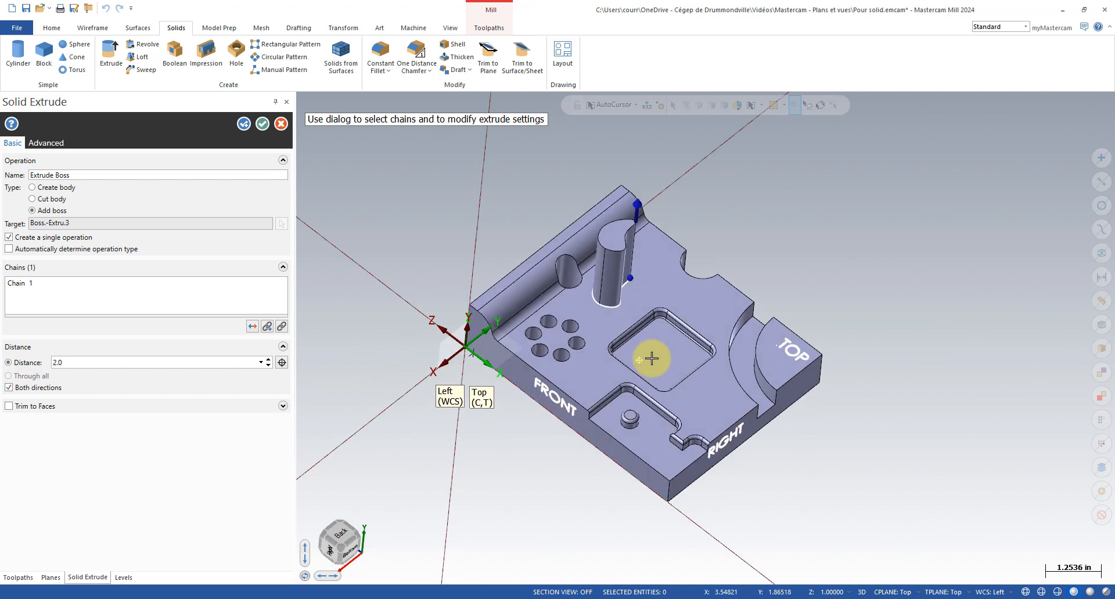
# Step: Create the spline extrusion as a separate new body
pyautogui.click(32, 187)
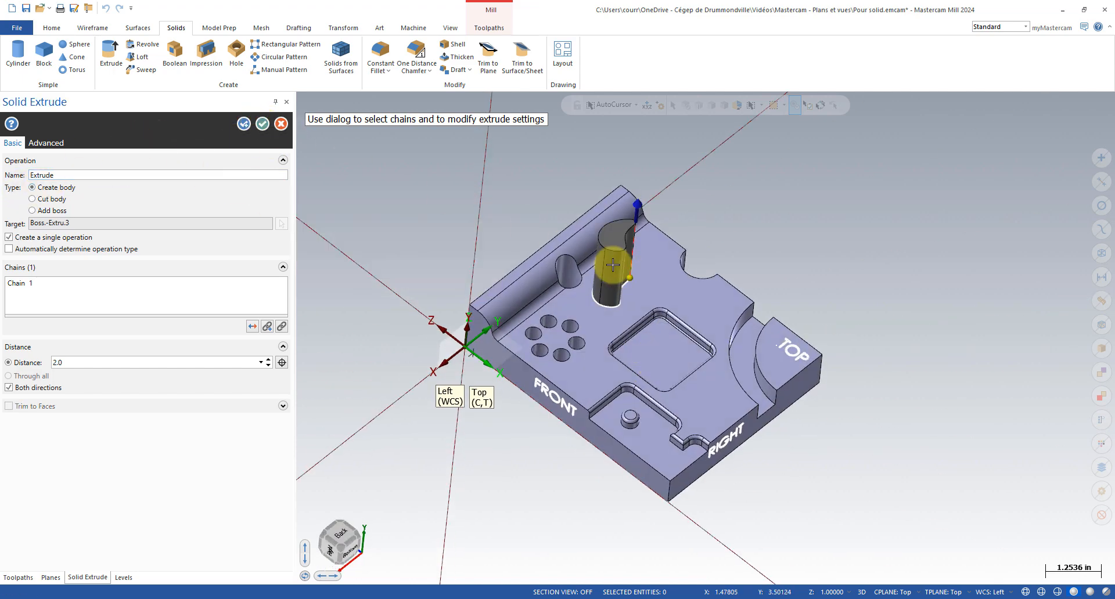
pyautogui.click(262, 125)
pyautogui.moveTo(336, 209); pyautogui.dragTo(585, 372, button='middle')
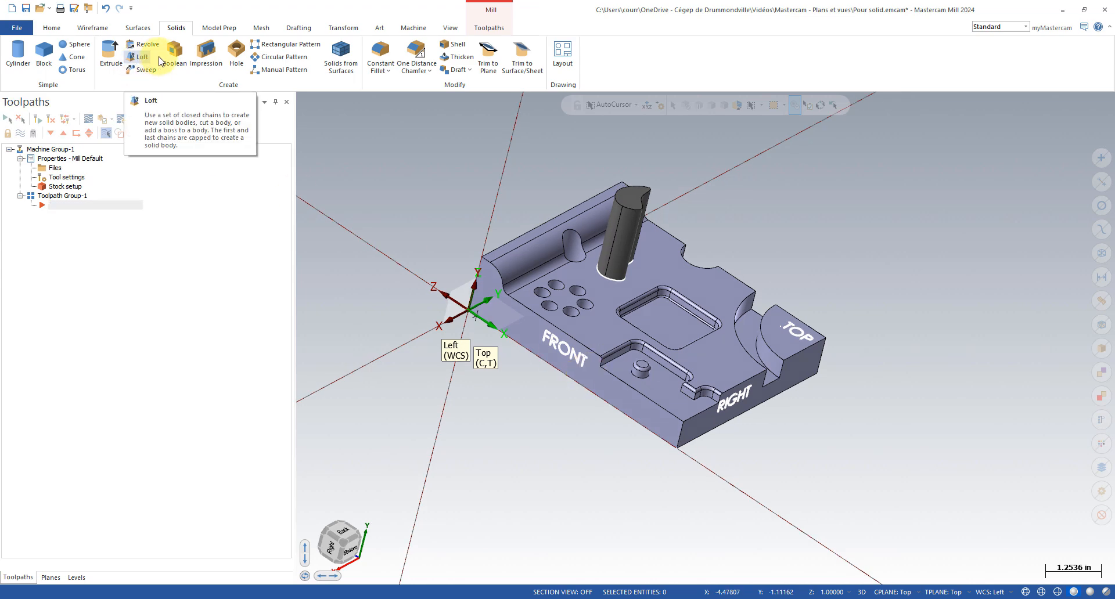
# Step: Set up a Boolean Add with the part as the target and the extruded spline solid as the tool body
pyautogui.click(174, 61)
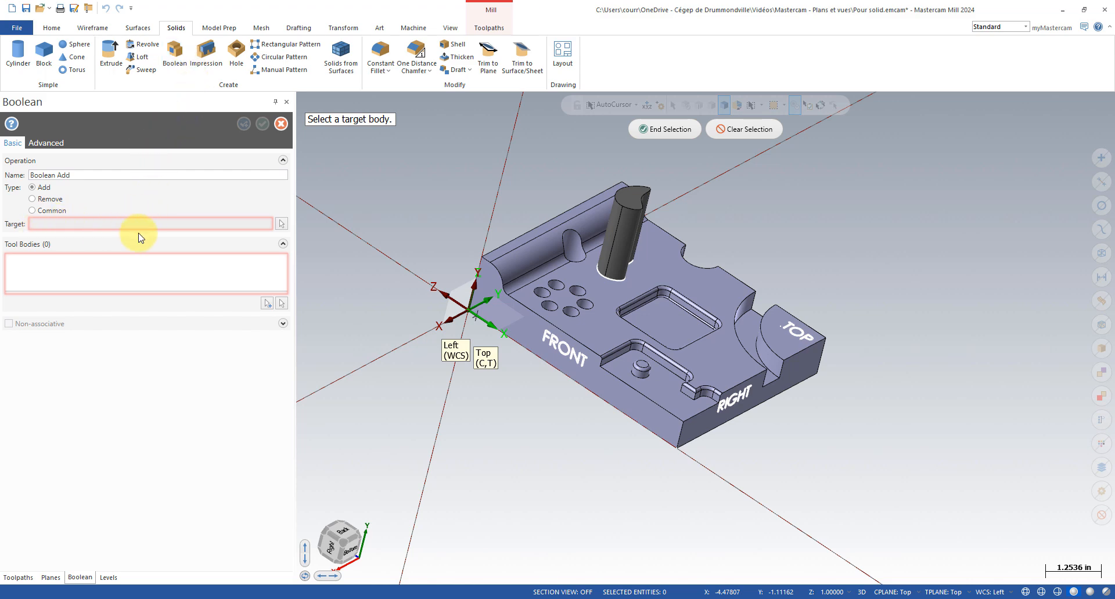
pyautogui.click(602, 335)
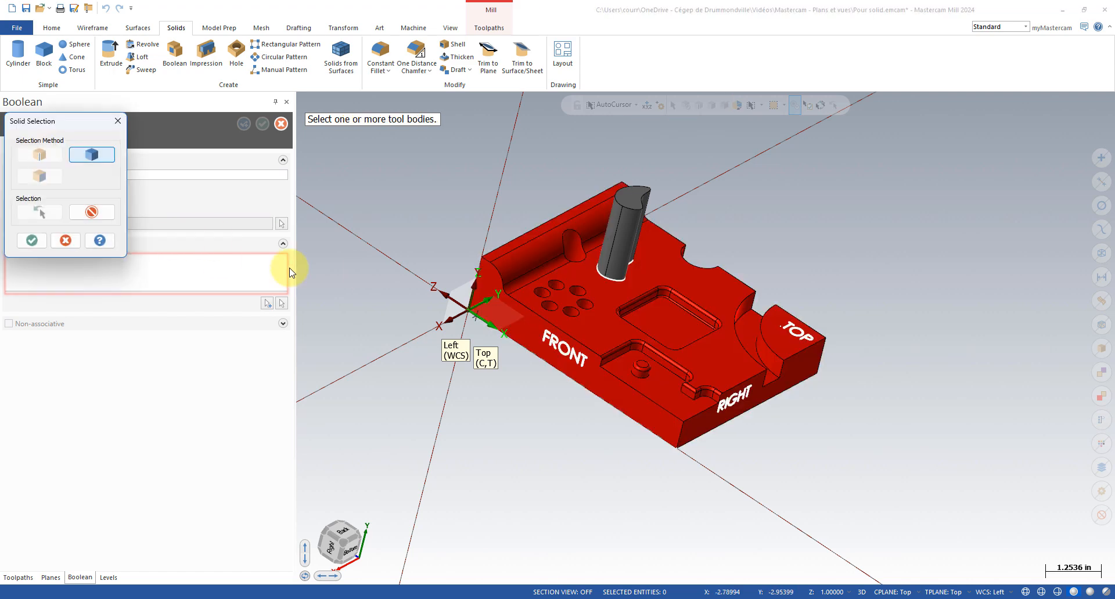
pyautogui.click(32, 241)
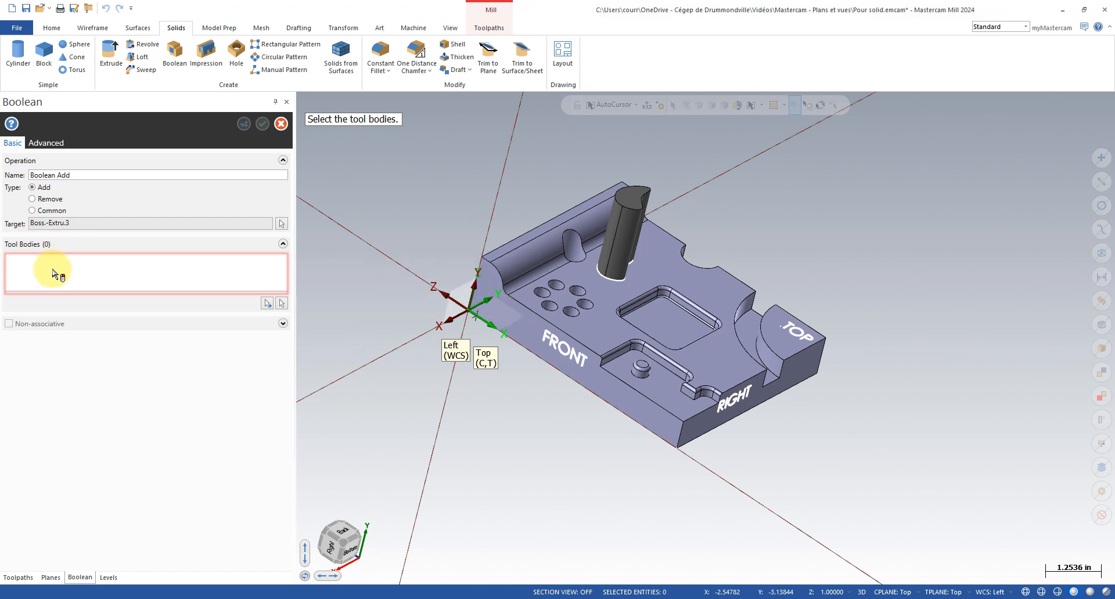
pyautogui.click(281, 303)
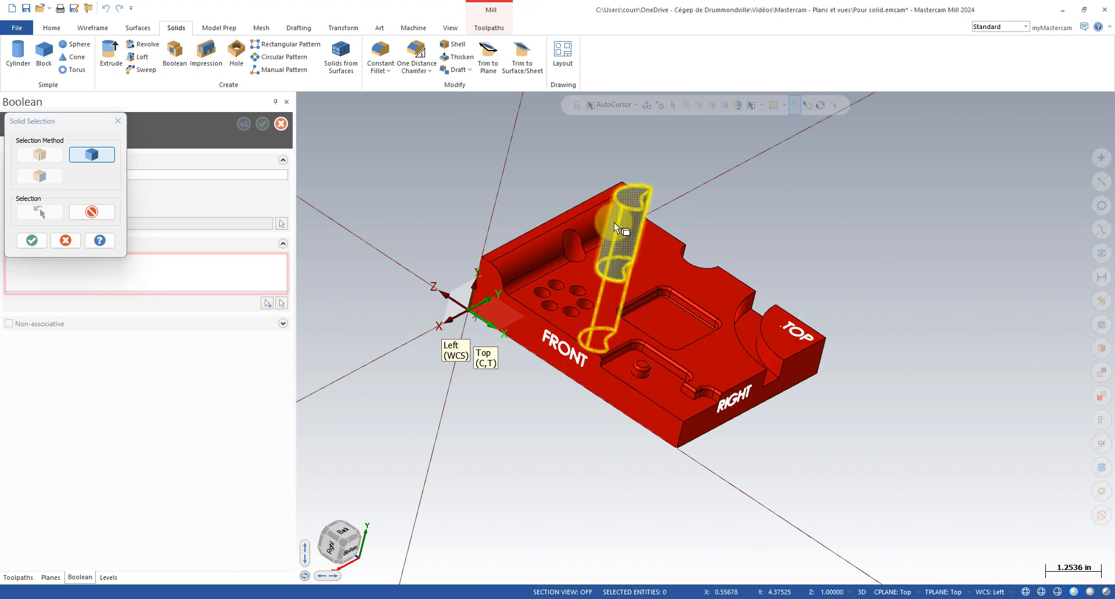
pyautogui.click(27, 241)
pyautogui.moveTo(361, 275); pyautogui.dragTo(343, 229, button='middle')
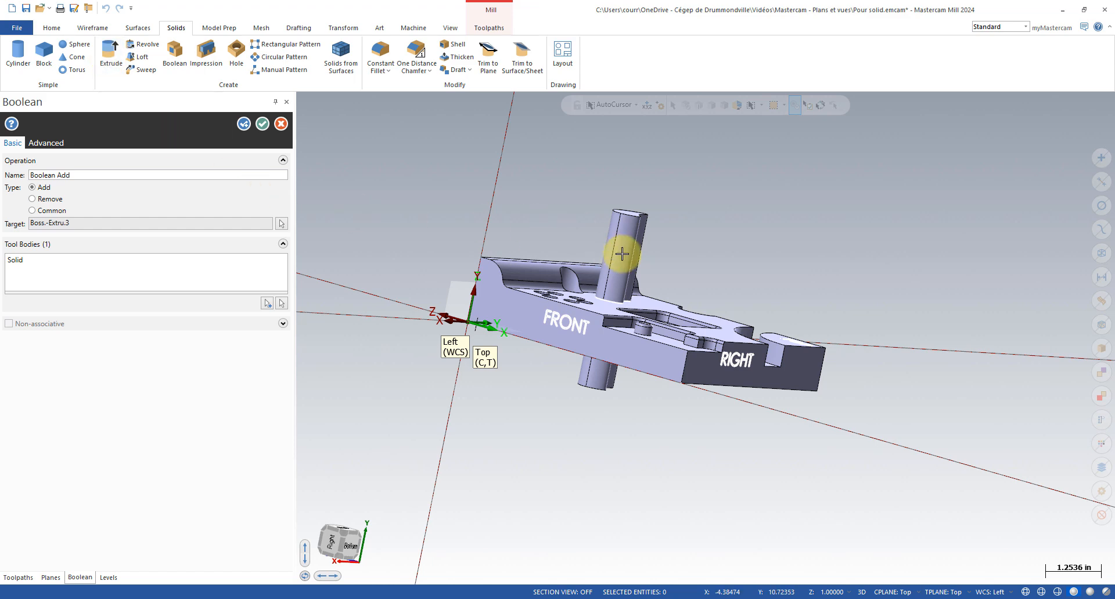
# Step: Try the Boolean between the part and the extruded solid as Remove and as Common
pyautogui.click(32, 200)
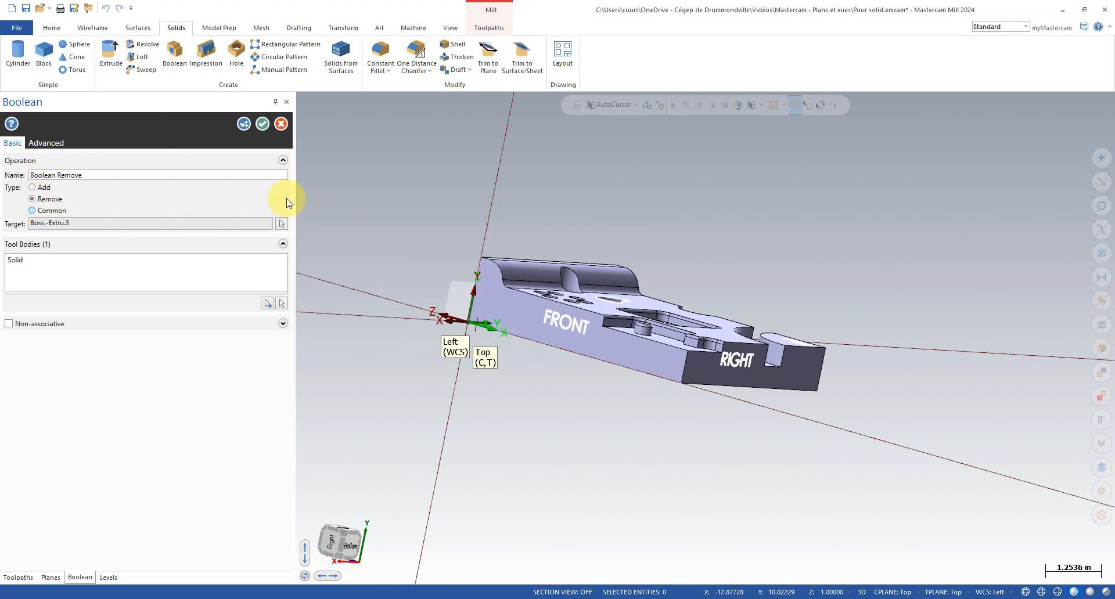
pyautogui.moveTo(370, 185); pyautogui.dragTo(306, 217, button='middle')
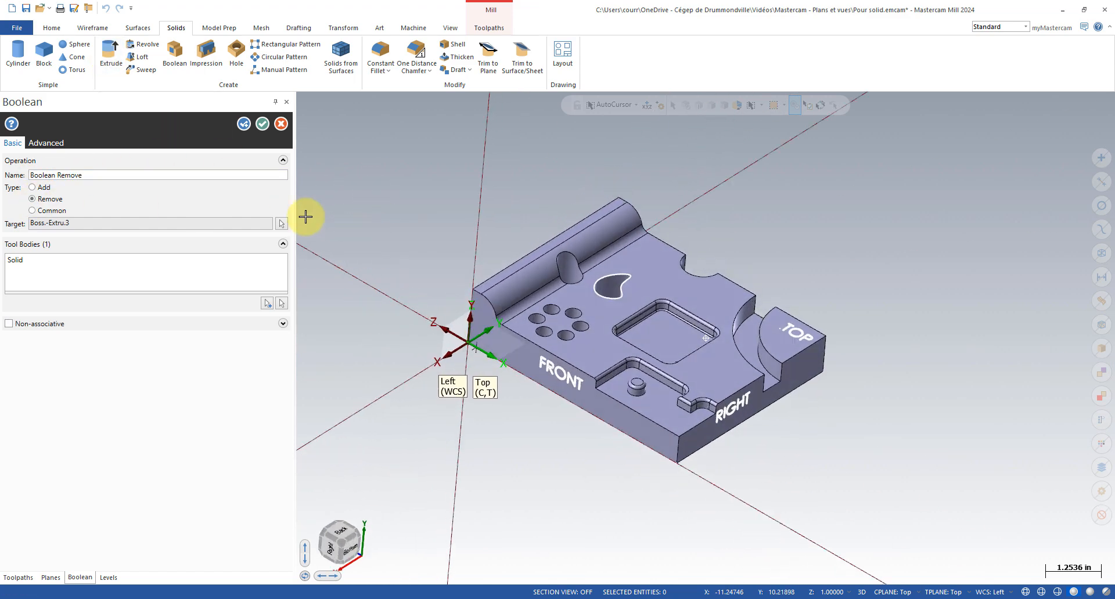
pyautogui.click(44, 211)
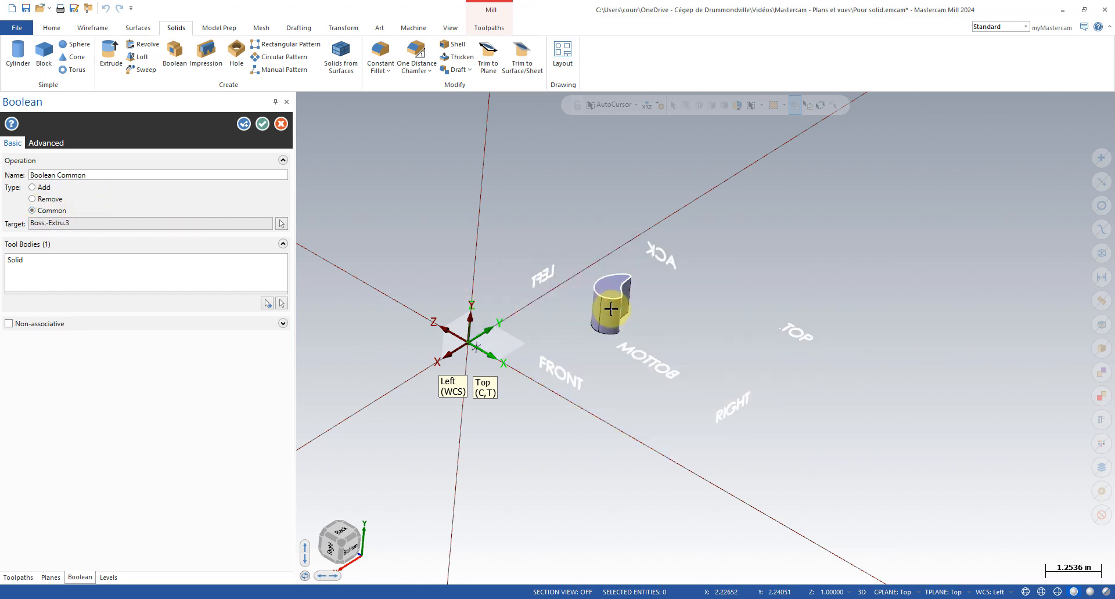
pyautogui.moveTo(40, 192)
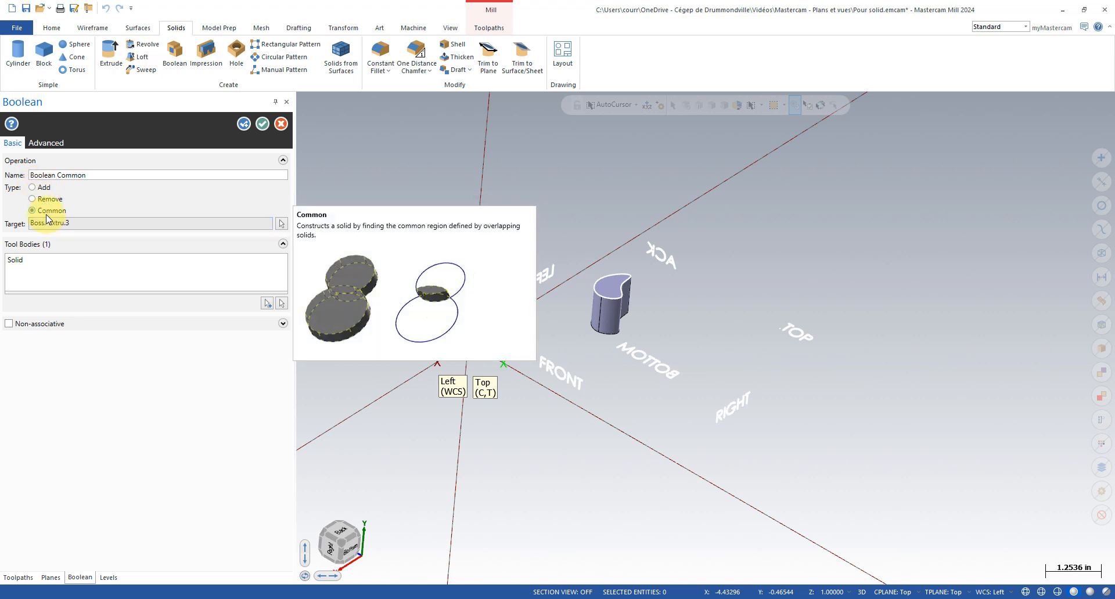
# Step: Complete the Boolean as Add, joining the extruded spline solid to the part
pyautogui.click(44, 189)
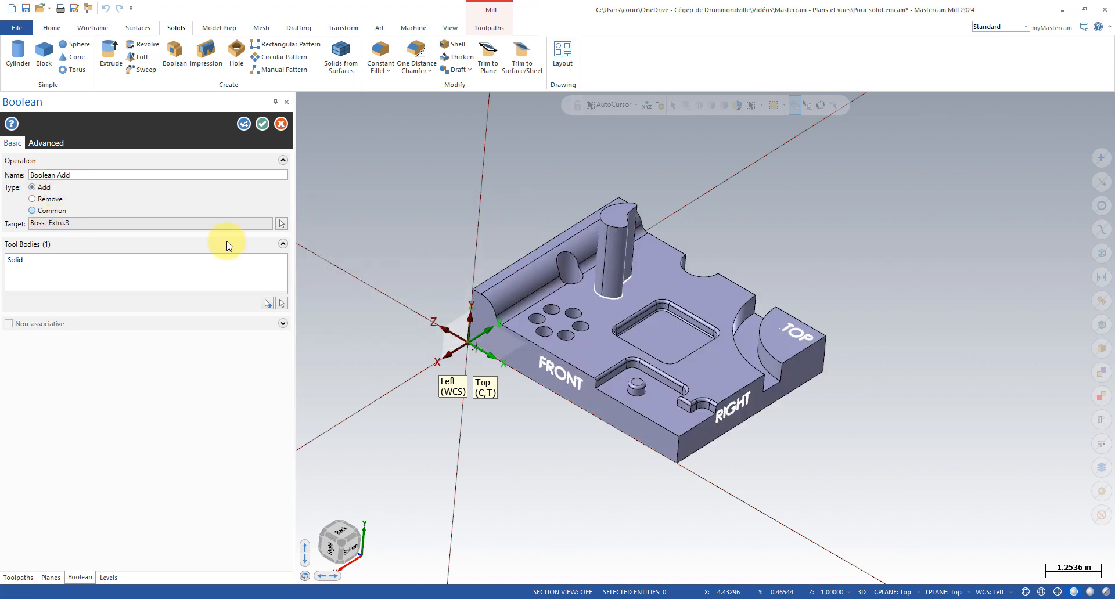
pyautogui.moveTo(463, 251)
pyautogui.mouseDown(button='middle')
pyautogui.moveTo(458, 211)
pyautogui.moveTo(426, 247)
pyautogui.mouseUp(button='middle')
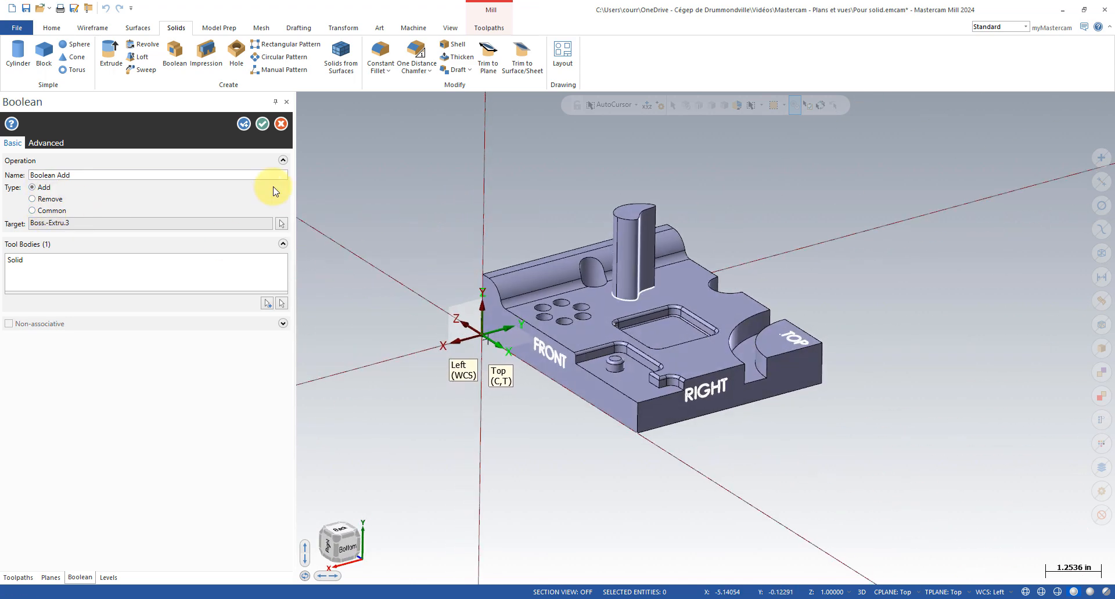
pyautogui.click(263, 124)
pyautogui.moveTo(443, 192); pyautogui.dragTo(474, 259, button='middle')
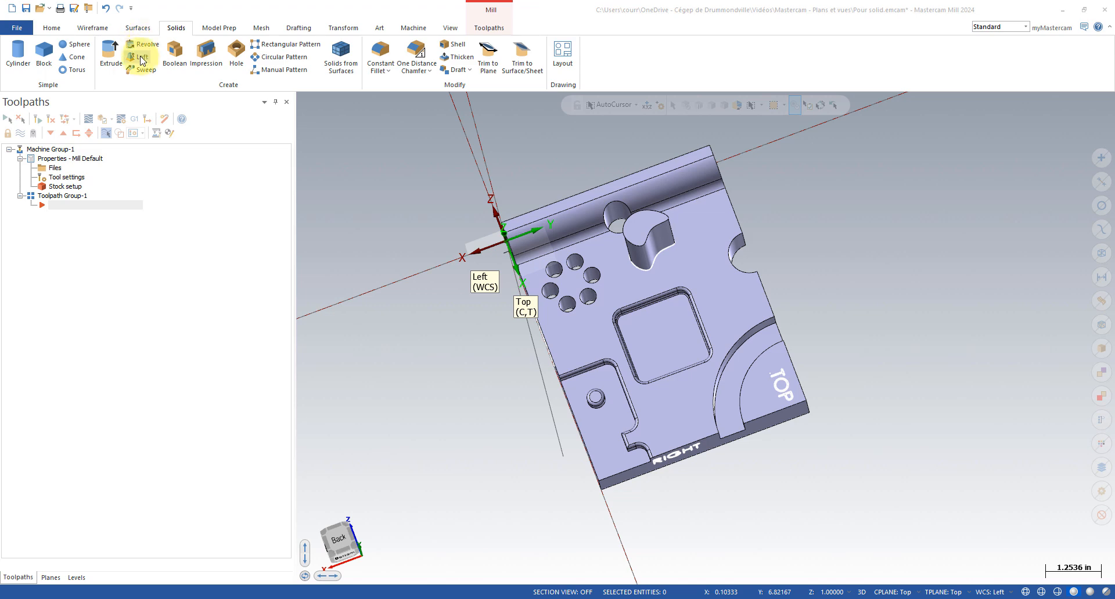
pyautogui.click(141, 29)
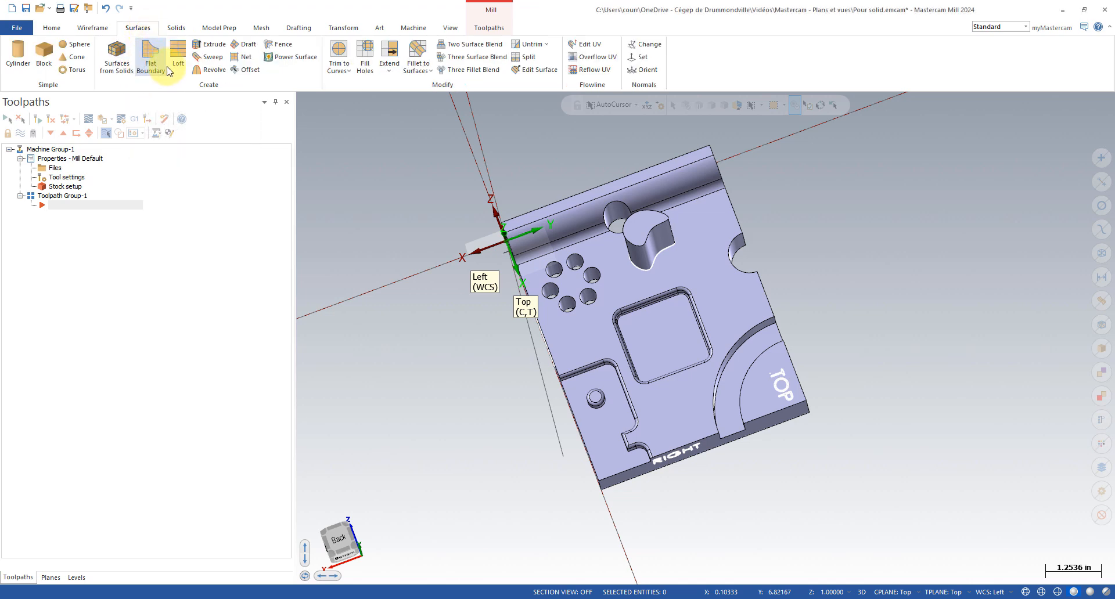
pyautogui.click(176, 28)
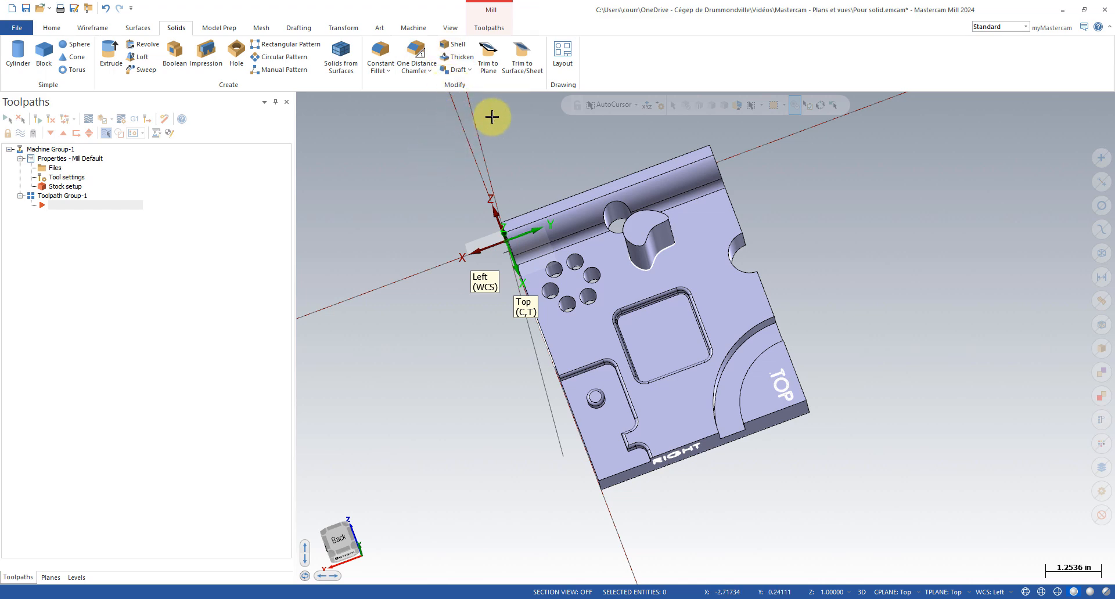
pyautogui.moveTo(511, 325); pyautogui.dragTo(608, 287, button='middle')
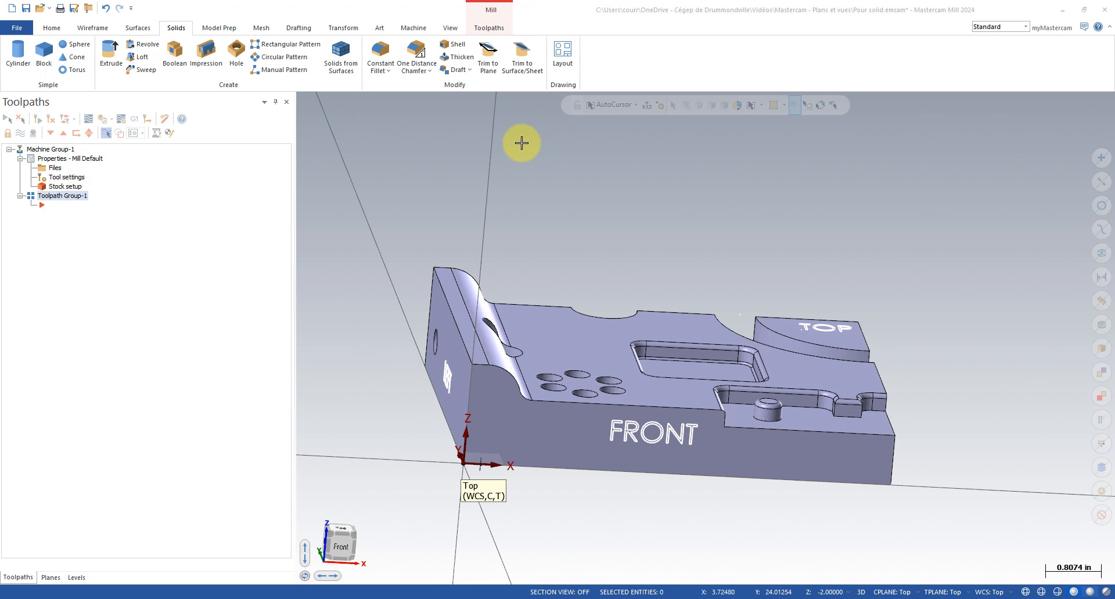
pyautogui.scroll(-1, 567, 232)
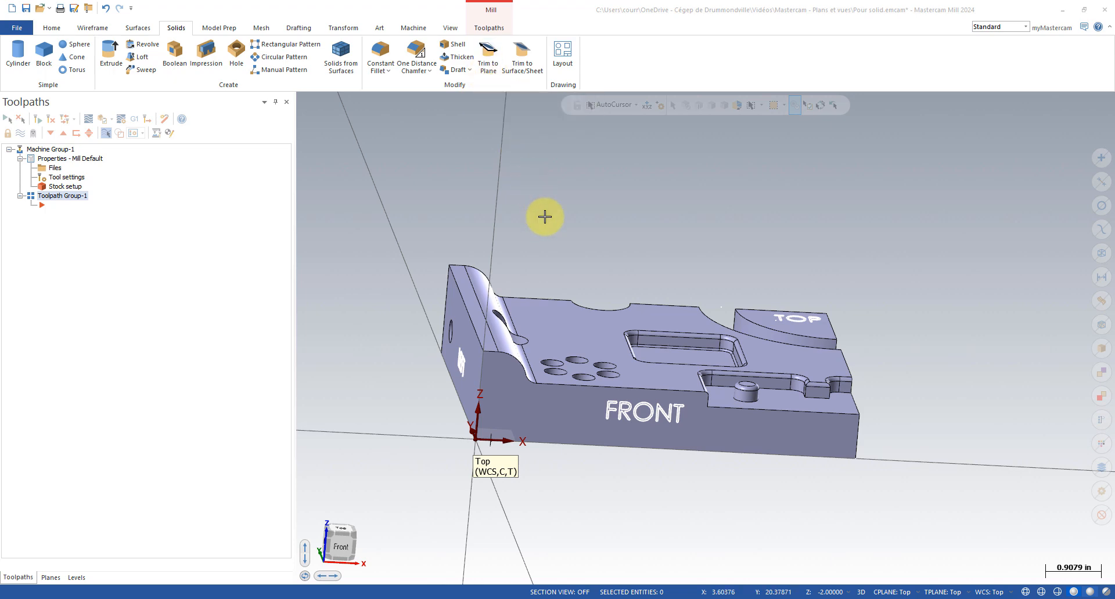
pyautogui.scroll(-1, 586, 241)
pyautogui.scroll(-1, 486, 249)
pyautogui.scroll(1, 498, 264)
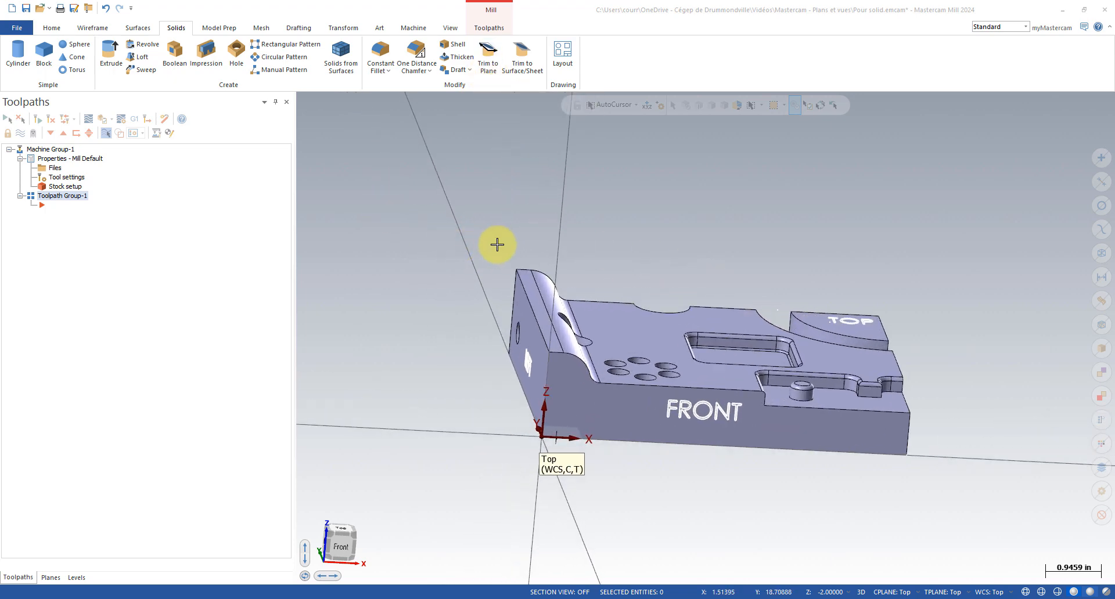
# Step: Push-pull the part's LEFT face outward with the Move type to lengthen the raised end of the block
pyautogui.moveTo(497, 244); pyautogui.dragTo(556, 275, button='middle')
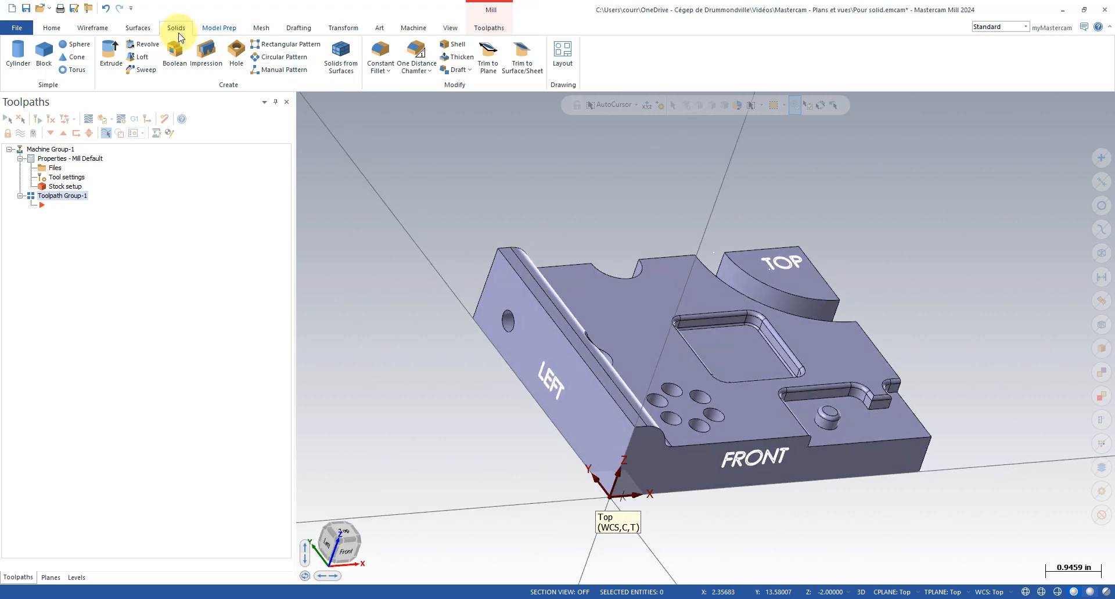
pyautogui.click(219, 27)
pyautogui.click(57, 73)
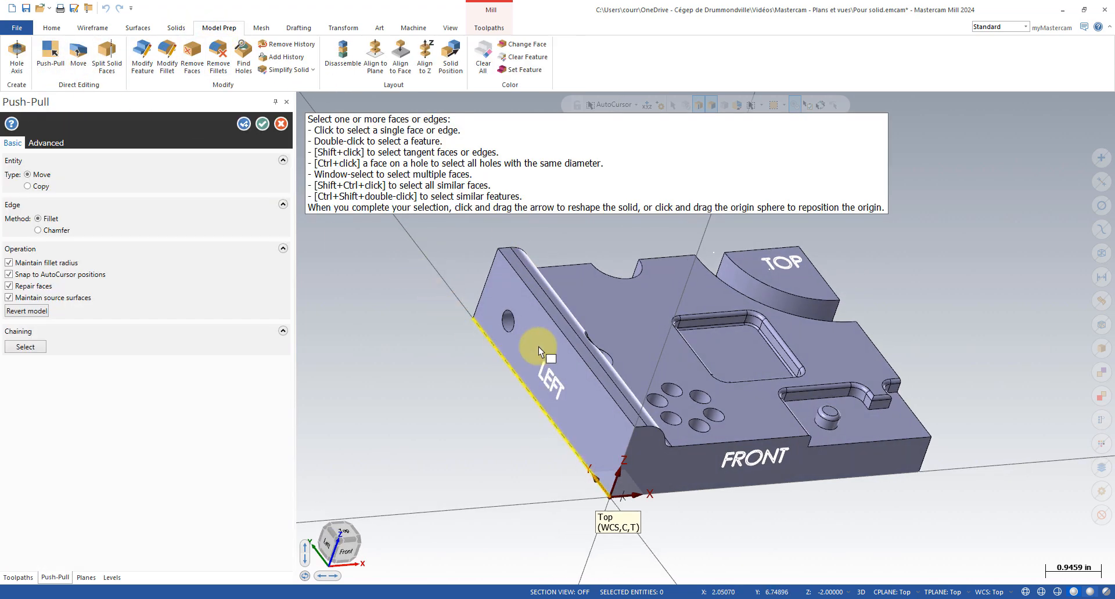
pyautogui.click(543, 346)
pyautogui.click(146, 218)
pyautogui.moveTo(507, 342); pyautogui.dragTo(420, 351)
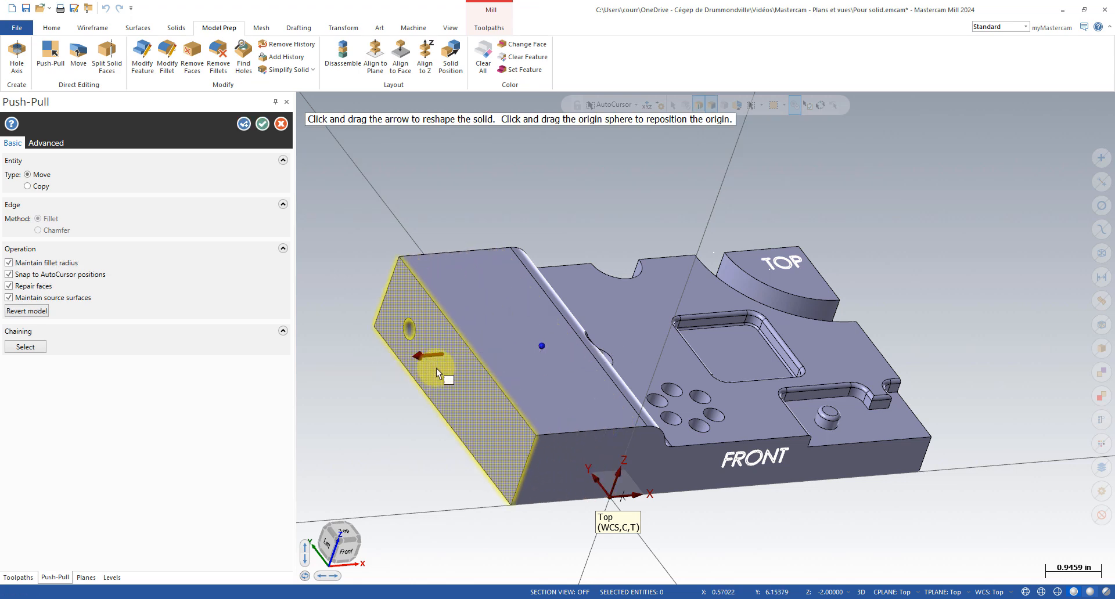
pyautogui.click(262, 124)
pyautogui.moveTo(445, 191); pyautogui.dragTo(427, 265, button='middle')
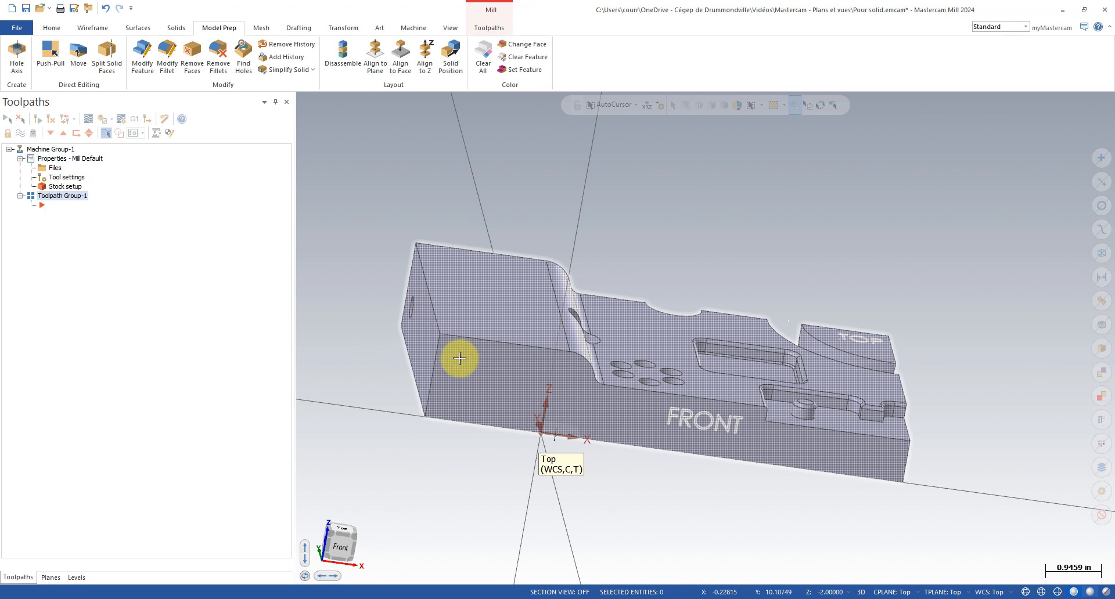
# Step: Start a new dynamic plane with its origin on the upper front corner of the raised end, at X-2, Y0, Z1.5
pyautogui.moveTo(411, 418); pyautogui.dragTo(430, 438, button='middle')
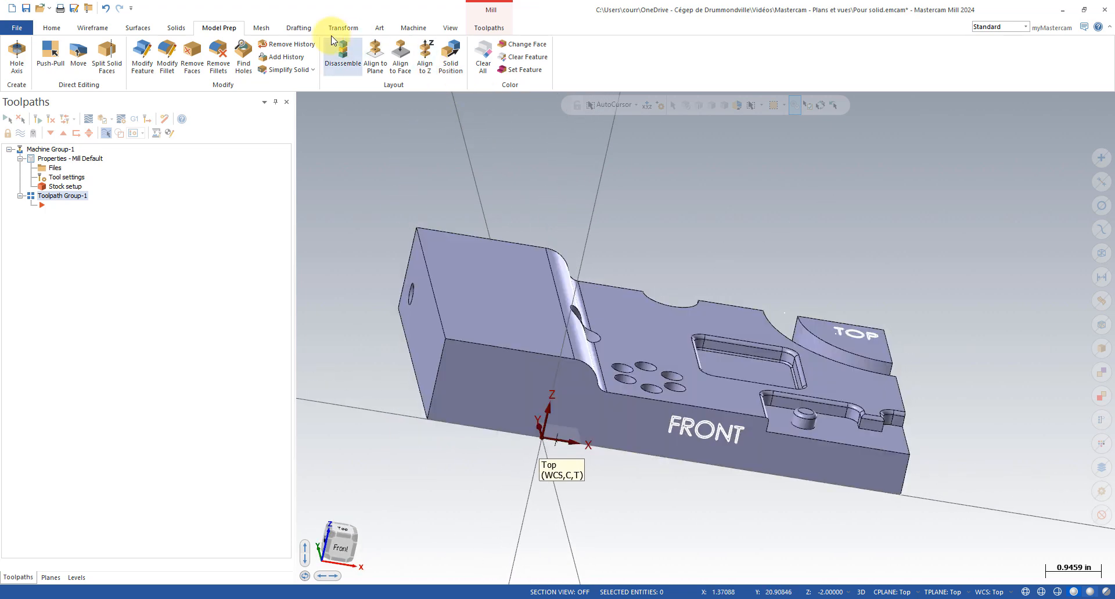
pyautogui.click(183, 29)
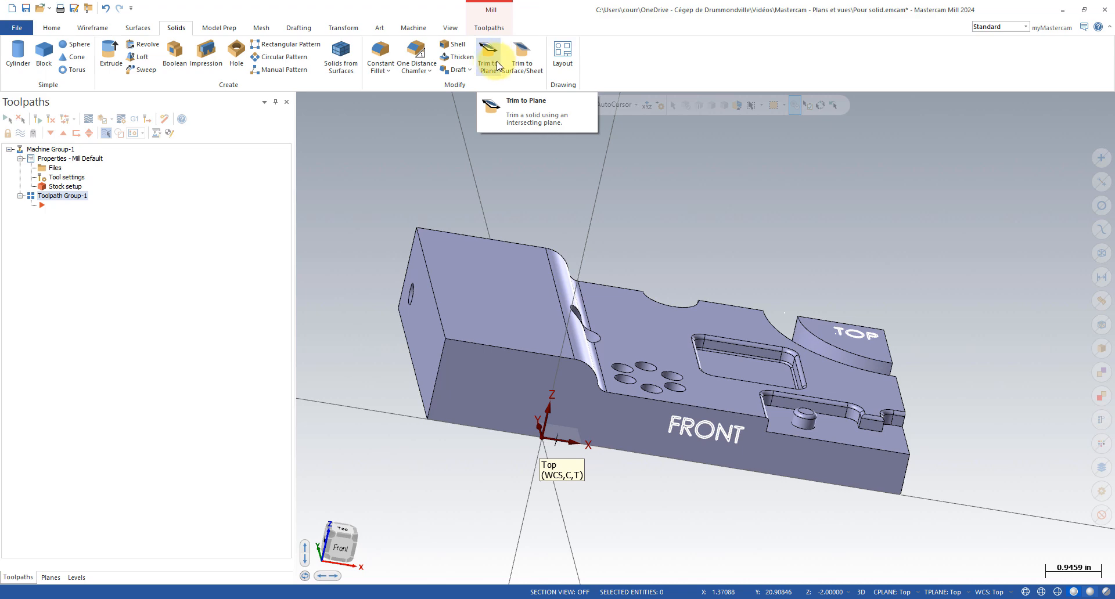
pyautogui.click(51, 577)
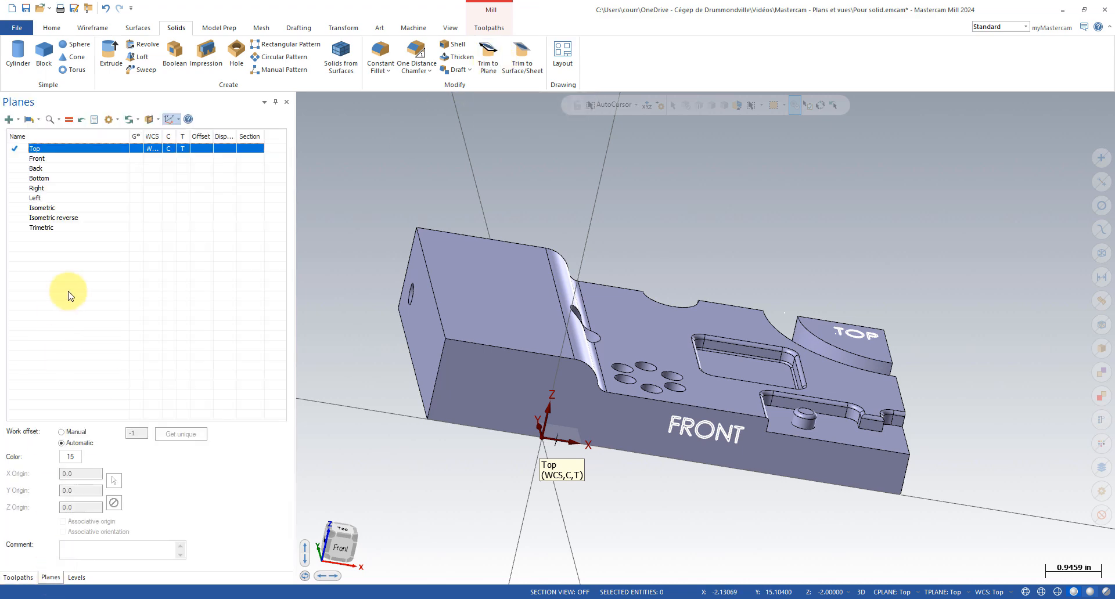
pyautogui.click(20, 120)
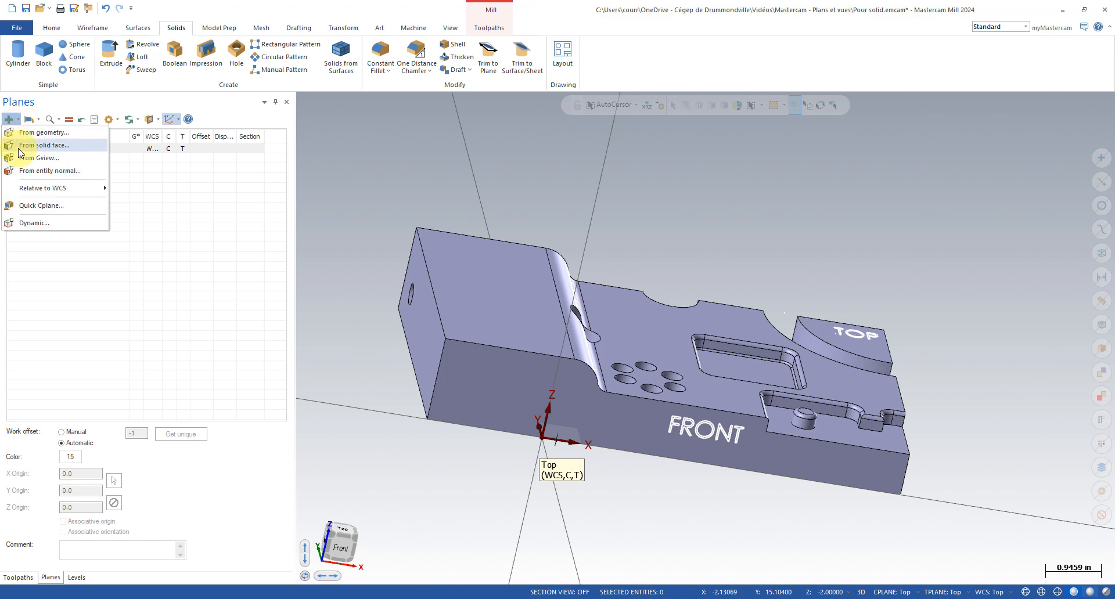
pyautogui.click(34, 223)
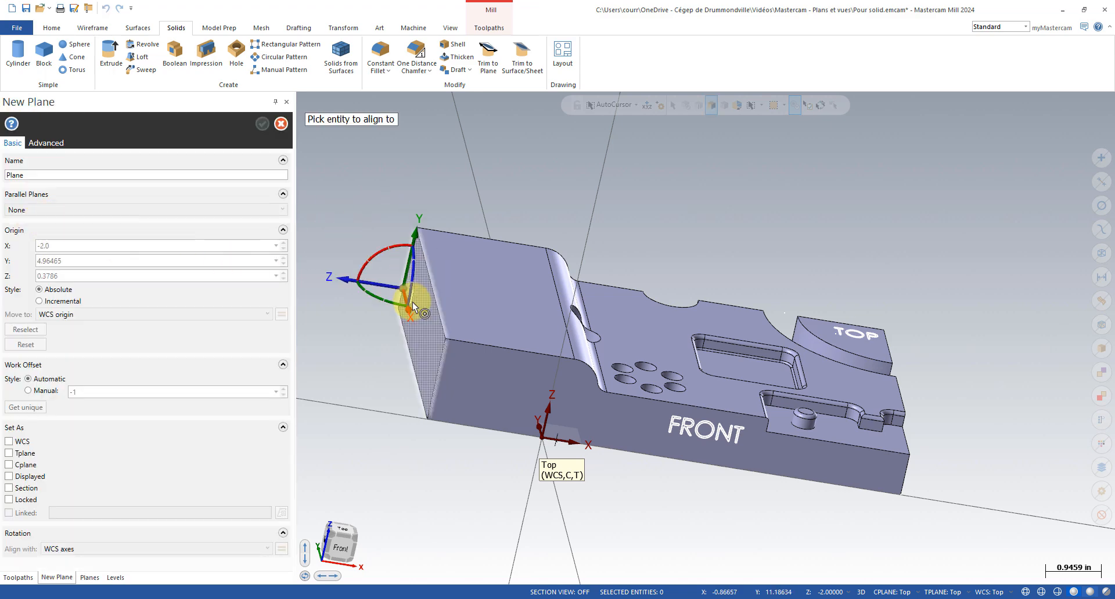
pyautogui.click(447, 341)
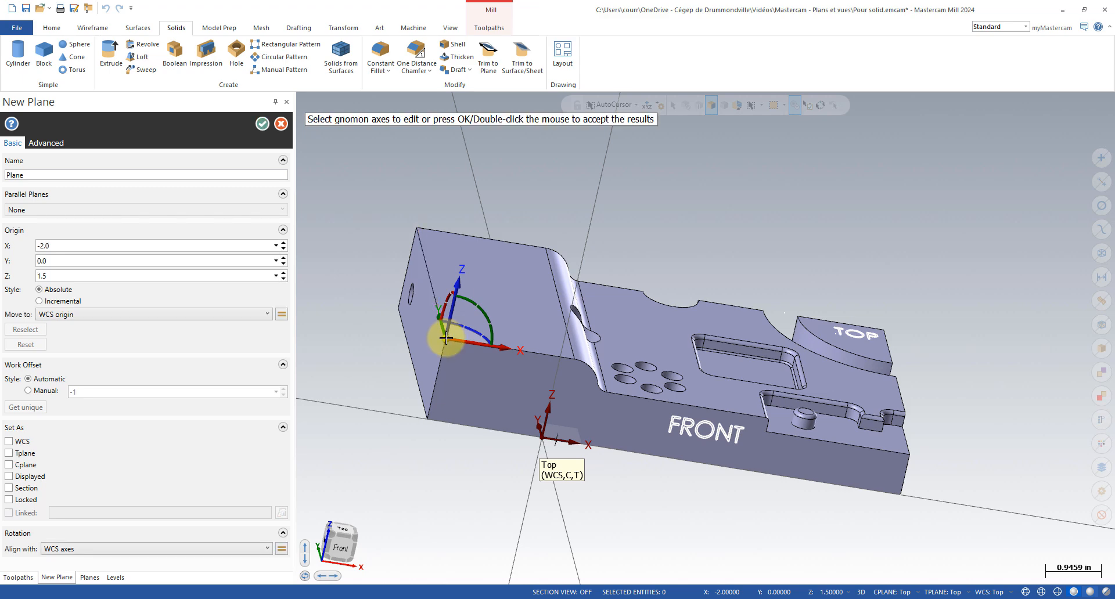
# Step: Rotate the new plane's gnomon about two of its axes so that its Z axis points diagonally outward from the block corner
pyautogui.click(470, 301)
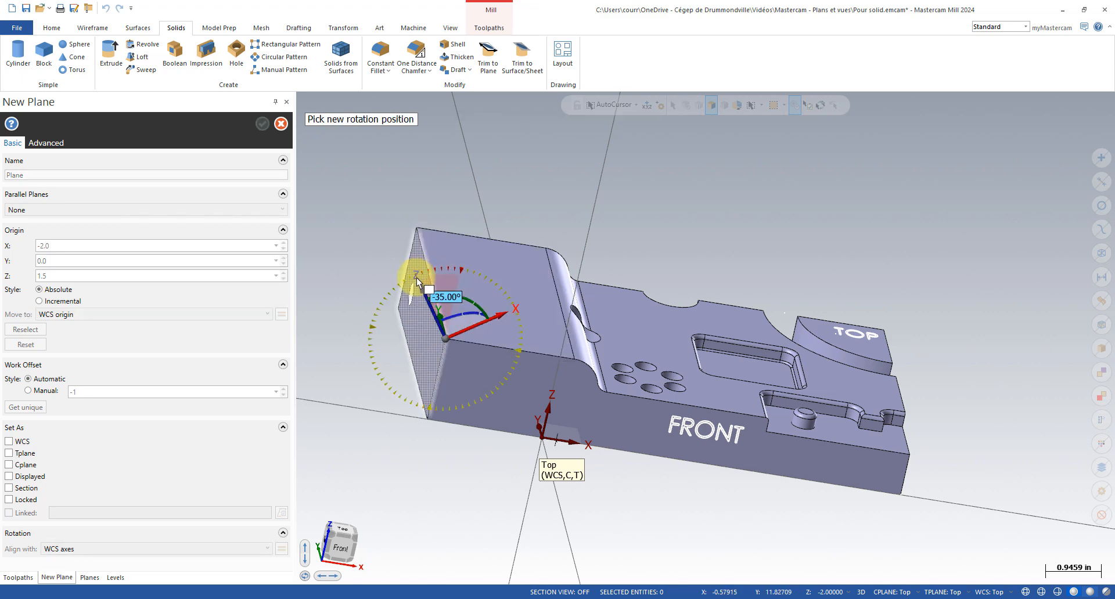
pyautogui.click(407, 283)
pyautogui.moveTo(406, 283); pyautogui.dragTo(544, 426, button='middle')
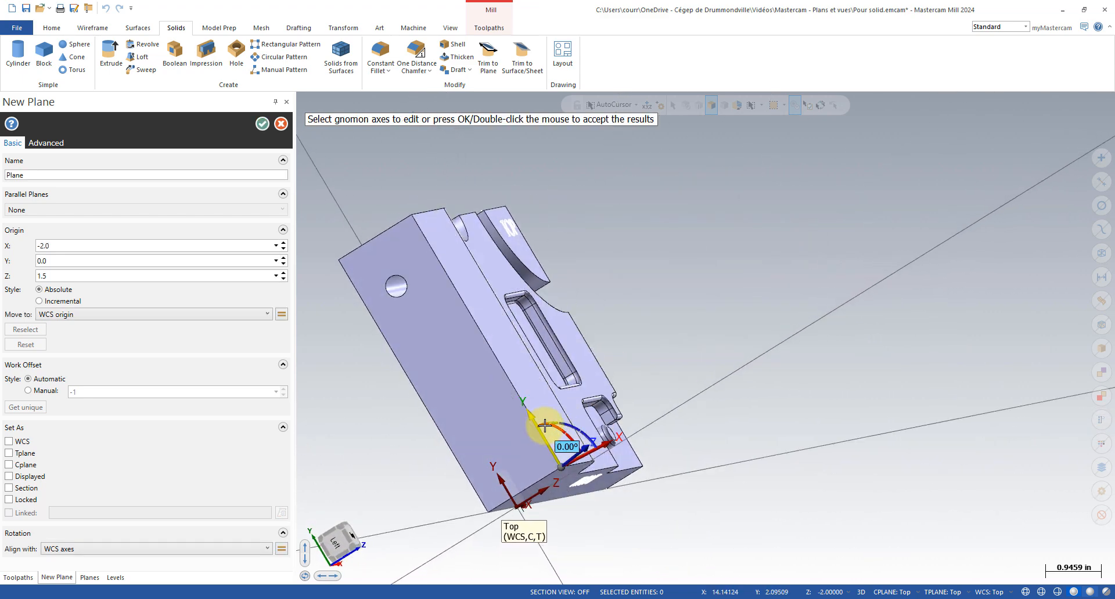
pyautogui.click(544, 425)
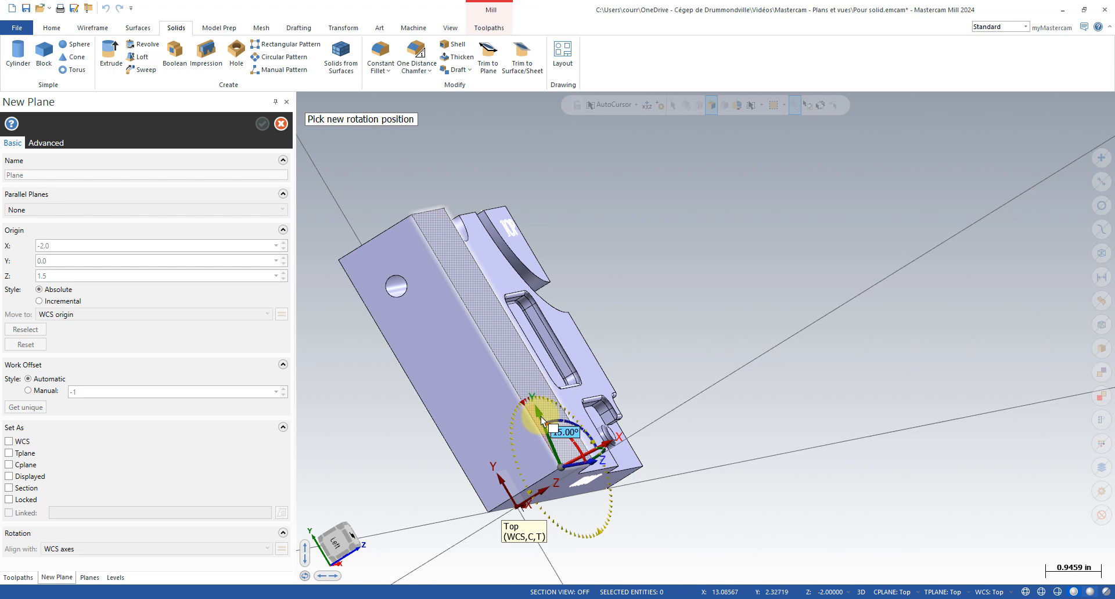
pyautogui.click(569, 450)
pyautogui.moveTo(568, 447); pyautogui.dragTo(391, 294, button='middle')
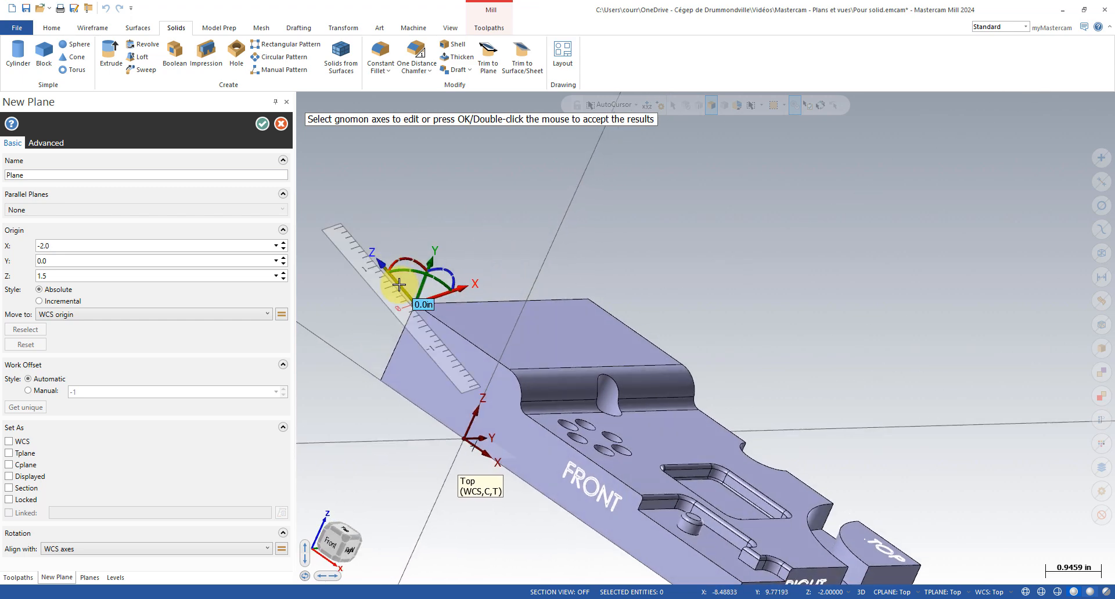
# Step: Offset the new plane -0.75 in along its own Z axis into the block and accept it
pyautogui.click(398, 284)
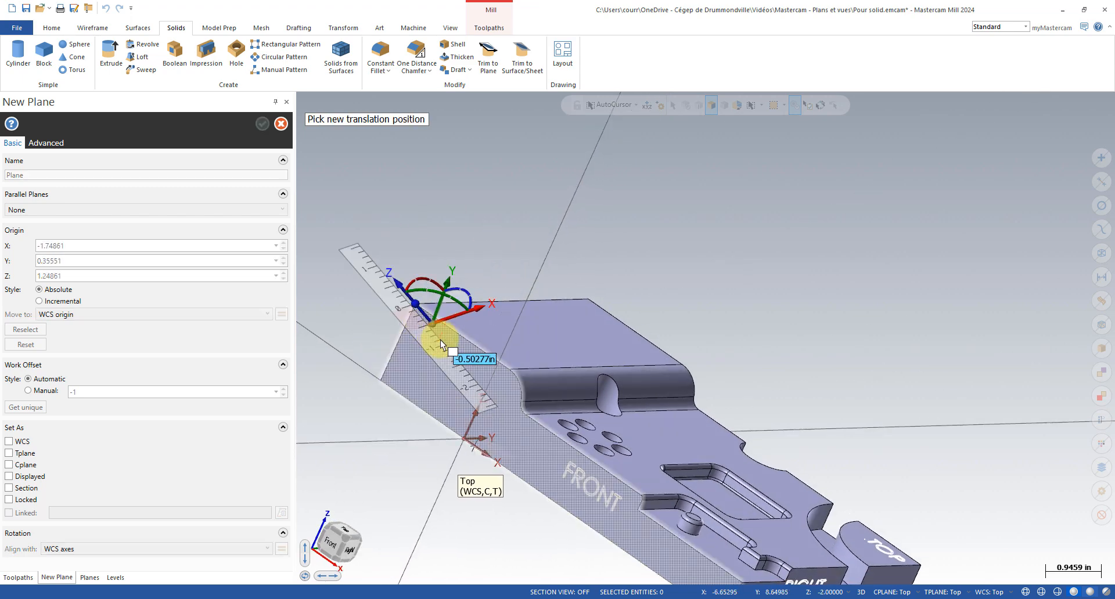
pyautogui.write('-')
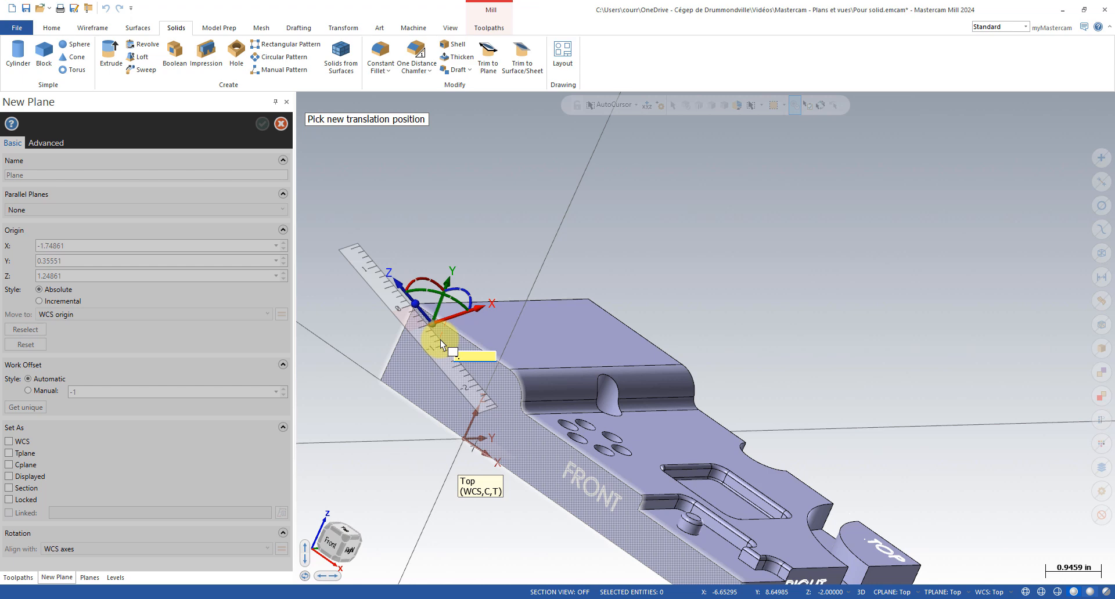
pyautogui.write('0.75')
pyautogui.press('Return')
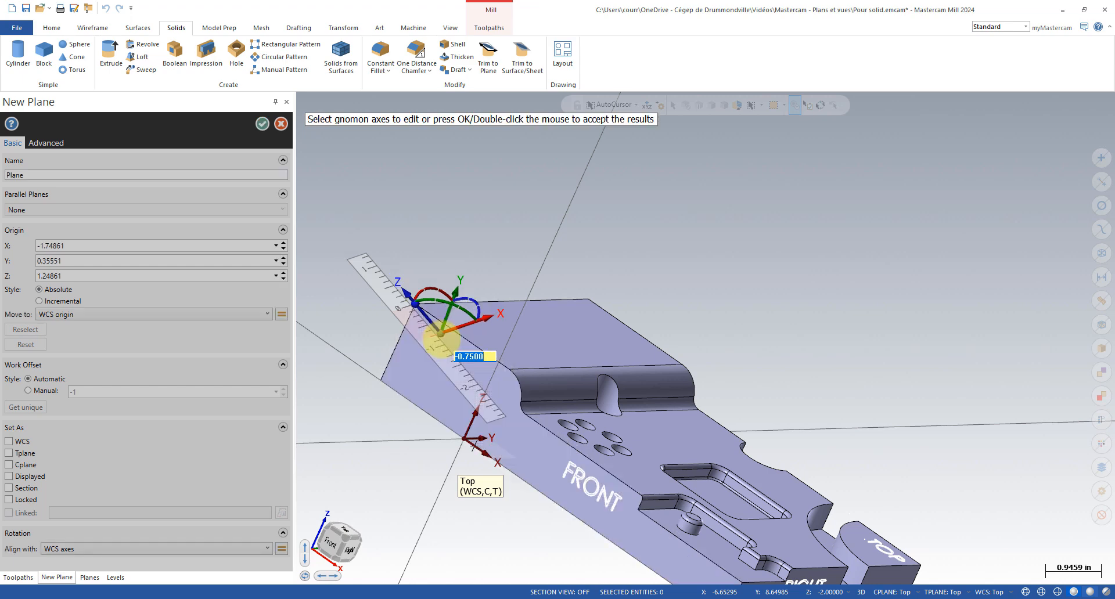
pyautogui.click(328, 213)
pyautogui.moveTo(434, 209); pyautogui.dragTo(348, 153, button='middle')
pyautogui.click(262, 124)
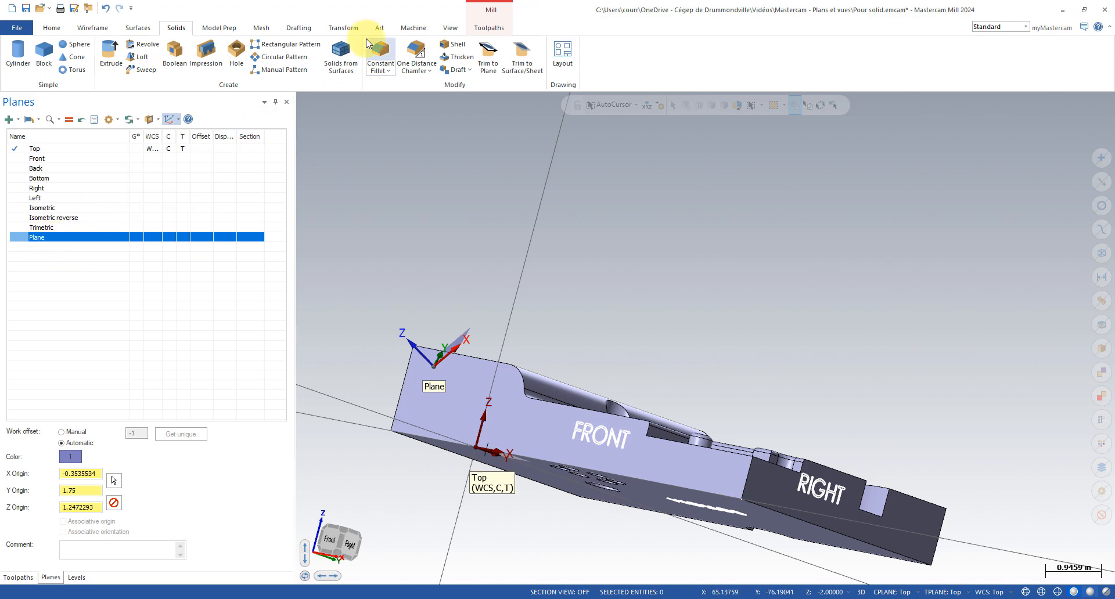
# Step: Trim the part with Trim to Plane, using the named plane "Plane" to cut off the corner of the raised end
pyautogui.click(488, 58)
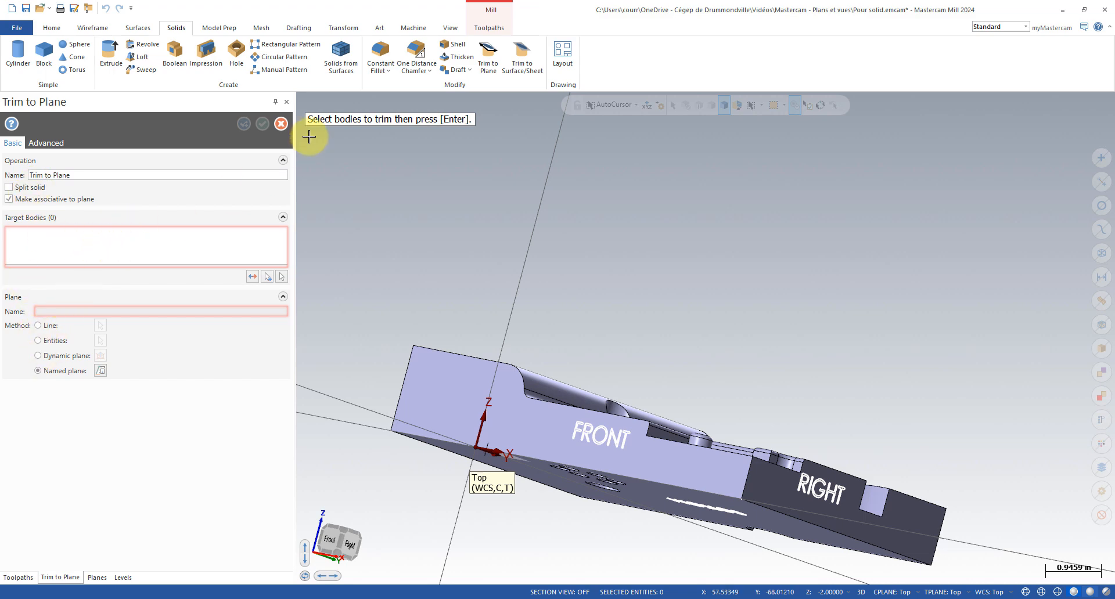
pyautogui.click(454, 390)
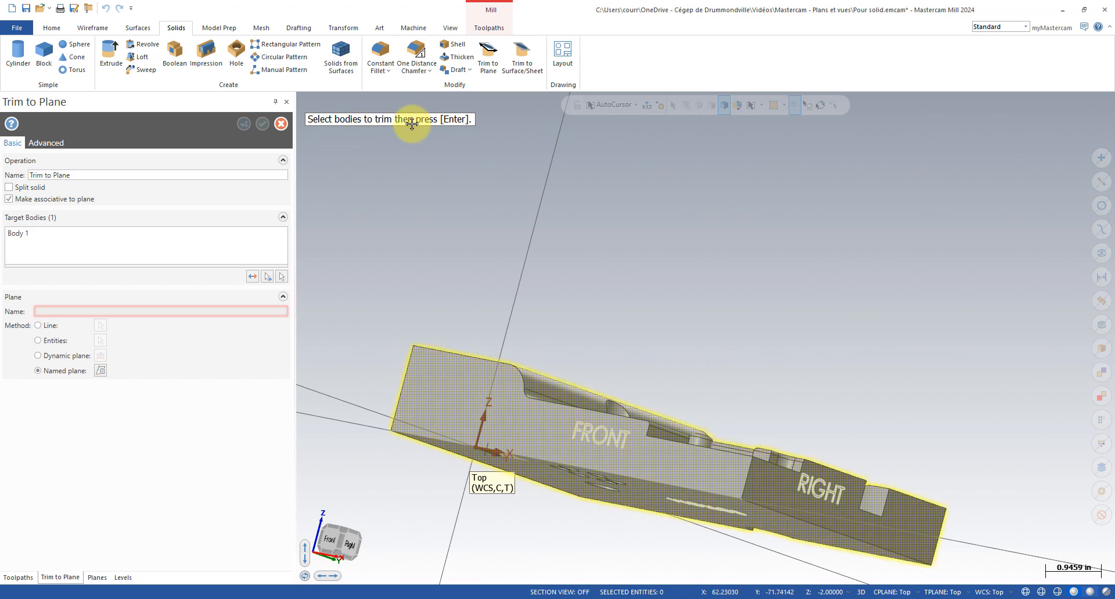
pyautogui.press('Return')
pyautogui.moveTo(360, 308); pyautogui.dragTo(139, 355, button='middle')
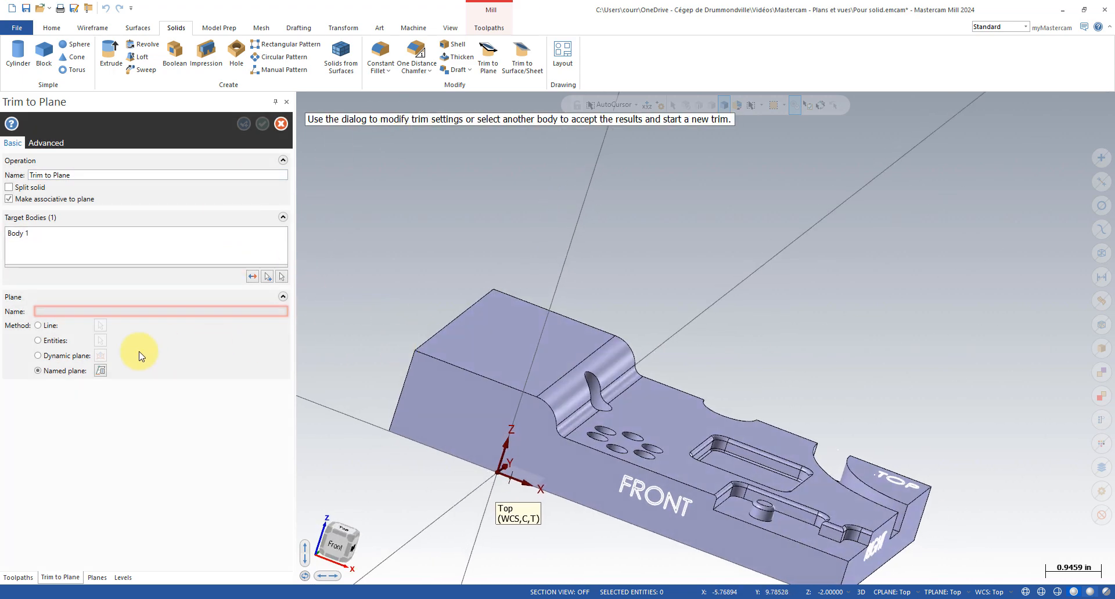
pyautogui.click(101, 370)
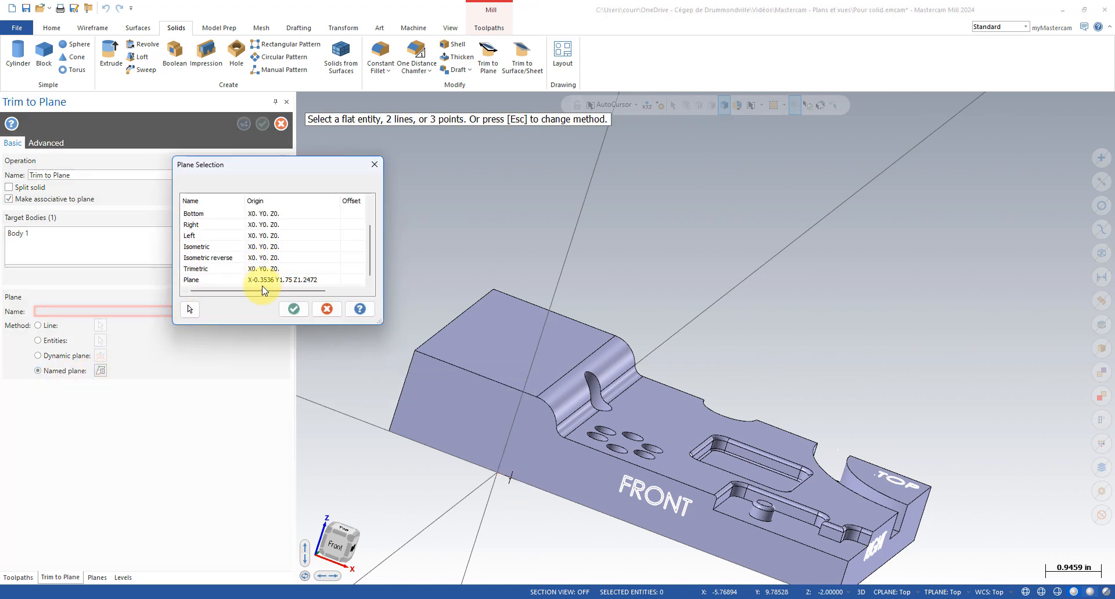
pyautogui.click(266, 280)
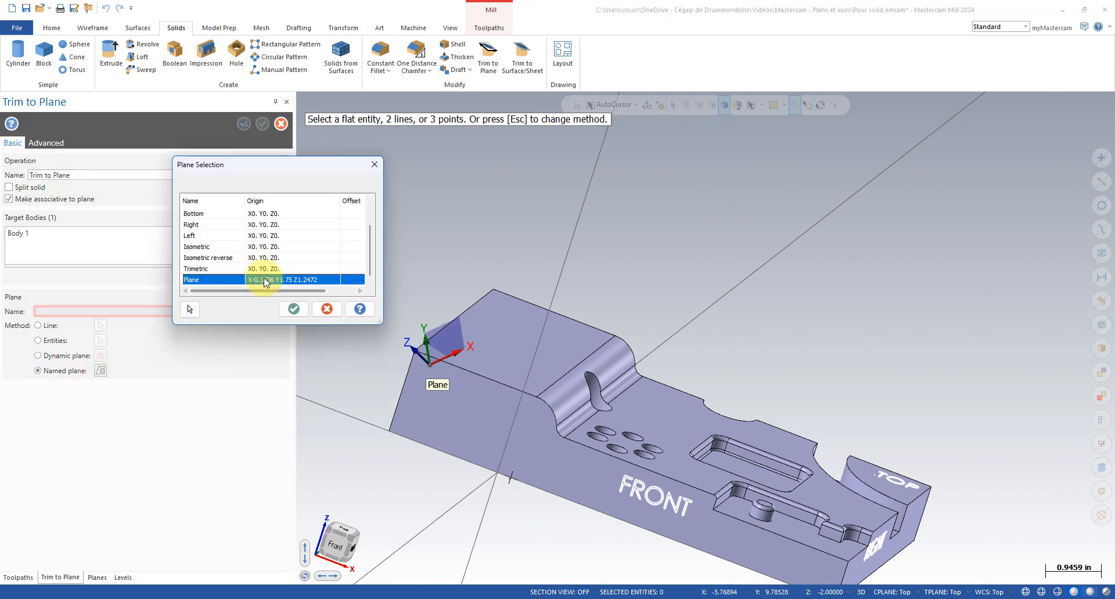
pyautogui.click(293, 310)
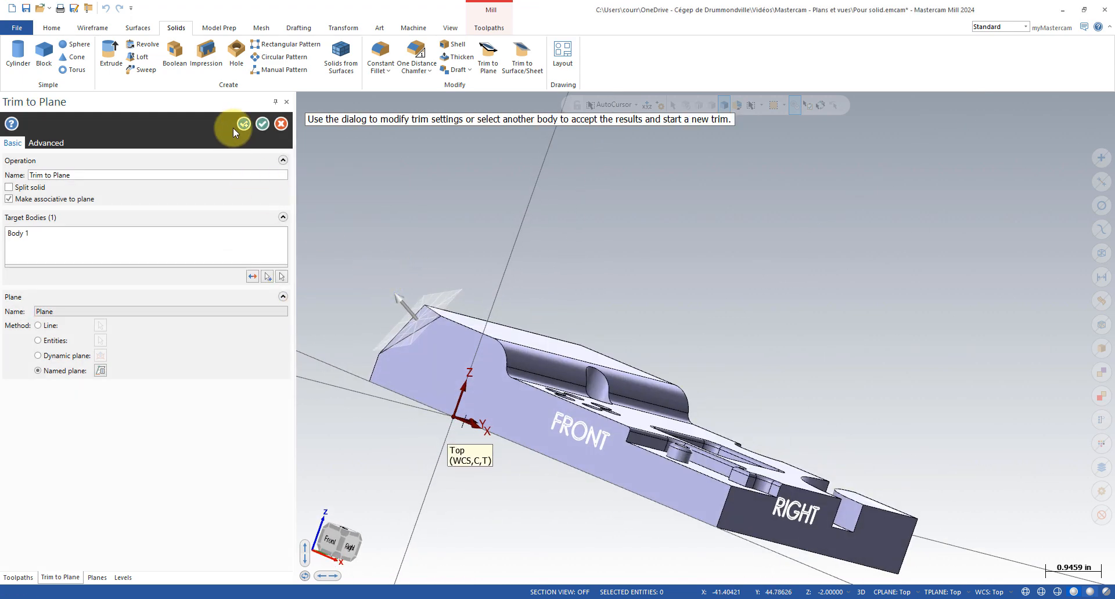
pyautogui.click(260, 125)
# Step: Remove the solid's history and push-pull the slanted cut face outward about 3.26 in to fill the corner back in
pyautogui.moveTo(358, 187); pyautogui.dragTo(408, 258, button='middle')
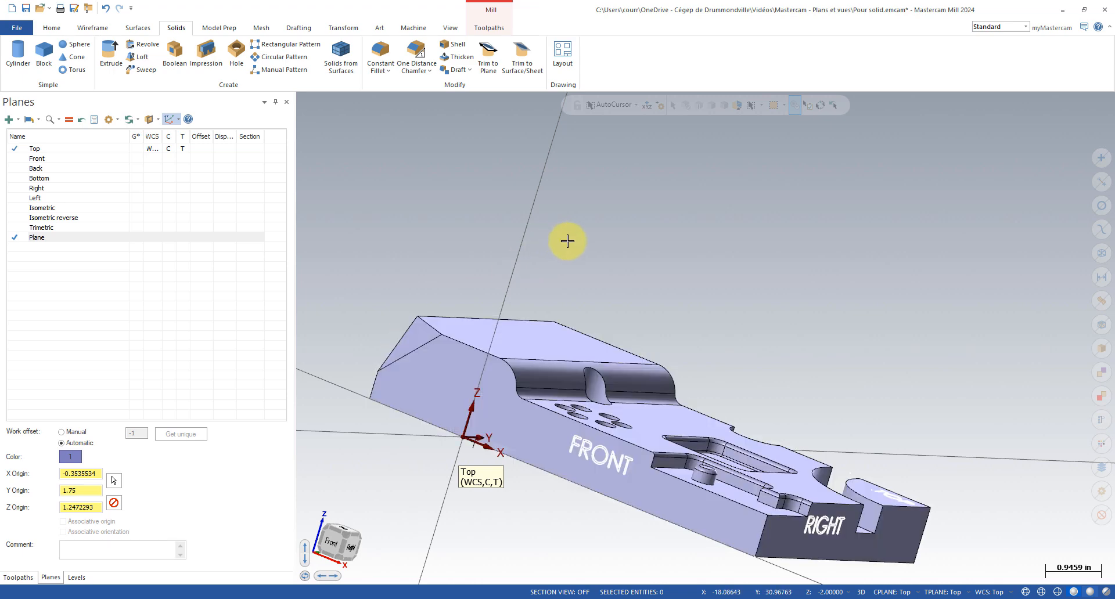
pyautogui.moveTo(572, 244); pyautogui.dragTo(1029, 490, button='middle')
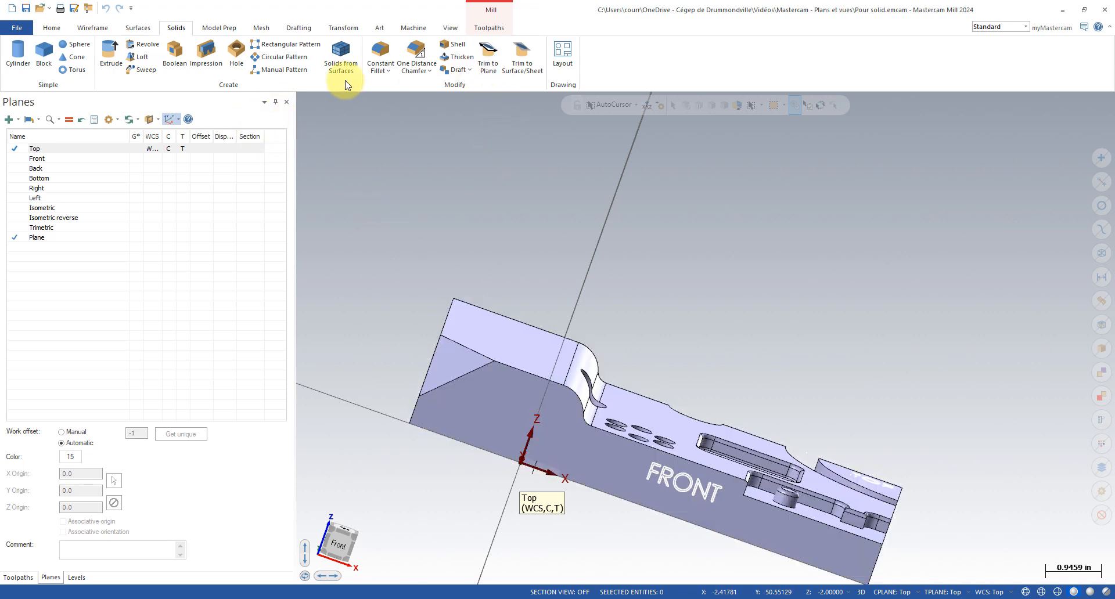
pyautogui.click(221, 27)
pyautogui.click(51, 55)
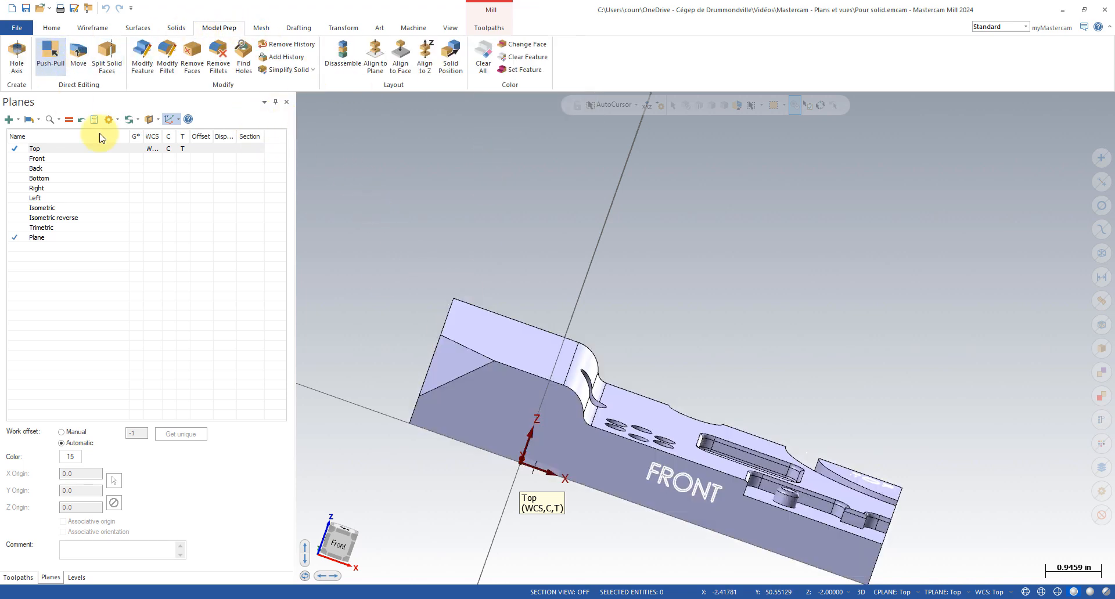
pyautogui.click(450, 356)
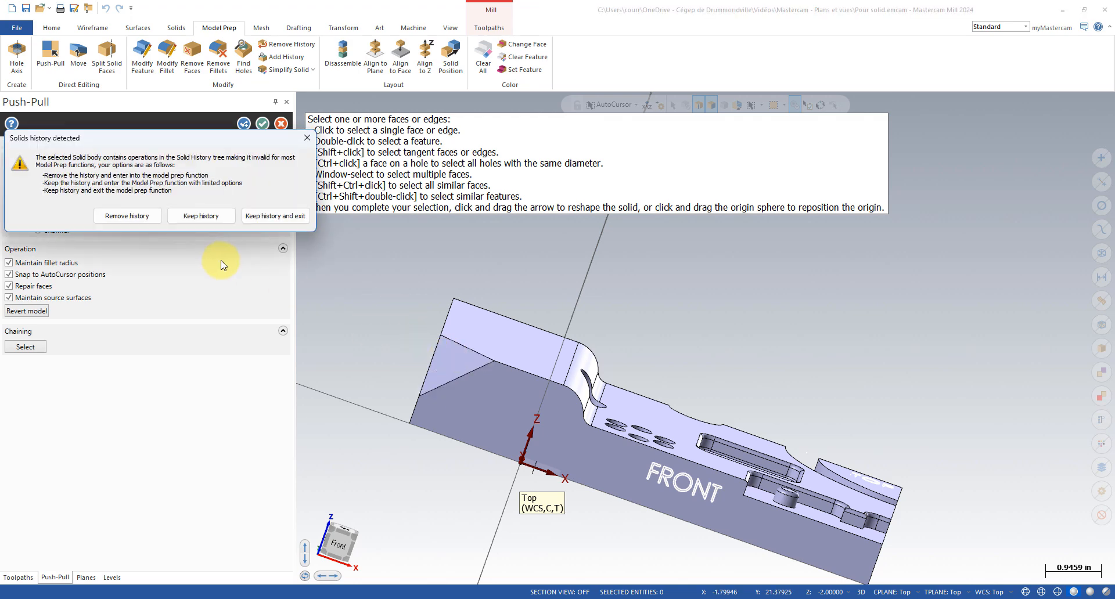
pyautogui.click(127, 216)
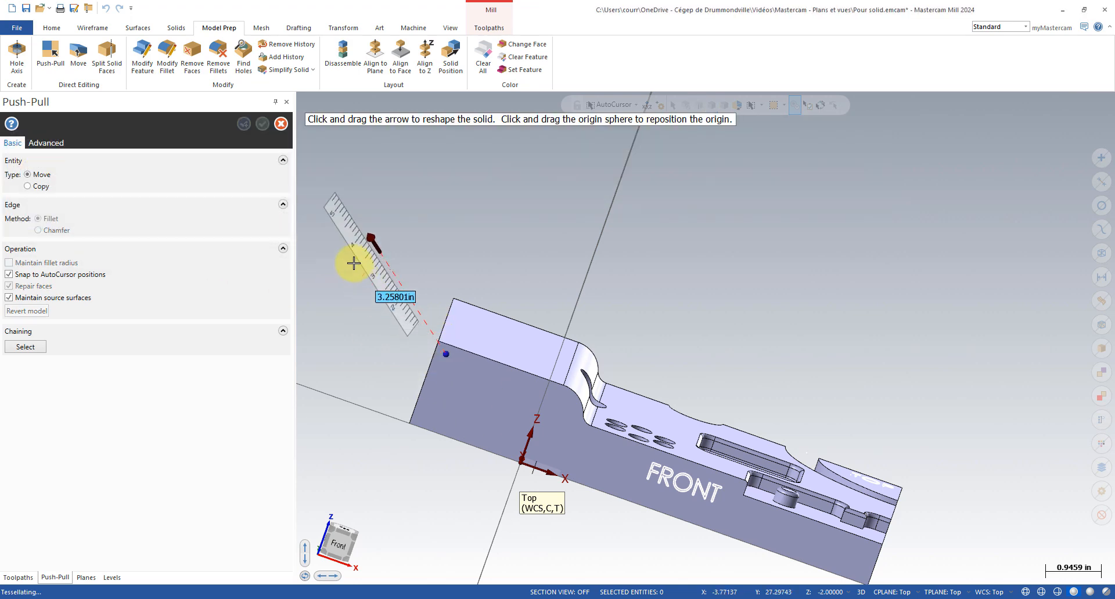
pyautogui.click(262, 124)
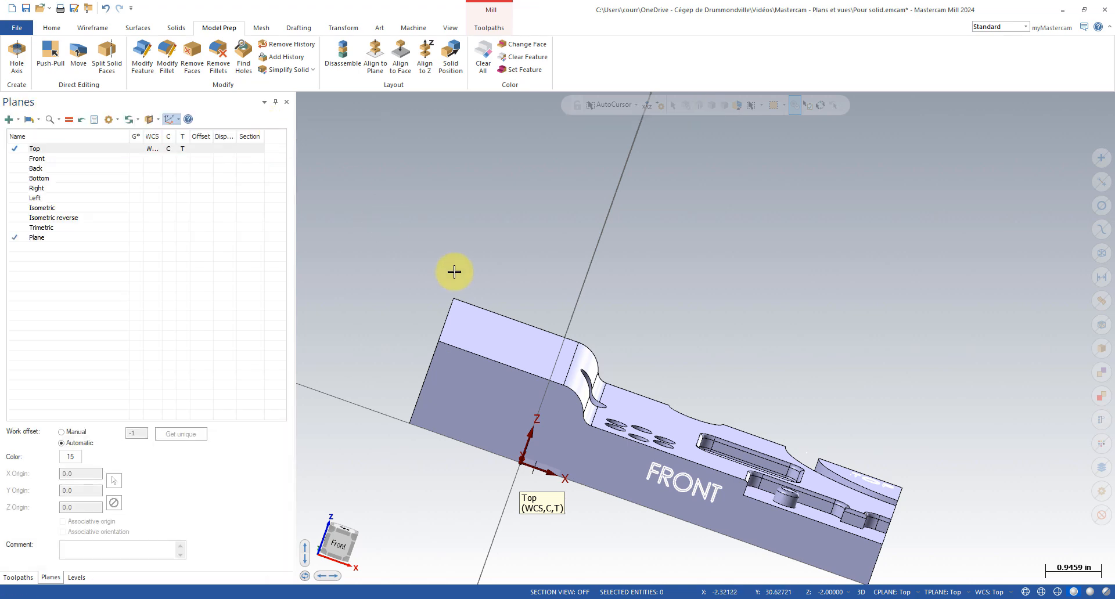
# Step: Create a solid primitive block centered on the raised end's upper front corner, about 4.57 in long, 11.13 in wide and 2.20 in high
pyautogui.moveTo(456, 271)
pyautogui.mouseDown(button='middle')
pyautogui.moveTo(486, 276)
pyautogui.moveTo(473, 283)
pyautogui.mouseUp(button='middle')
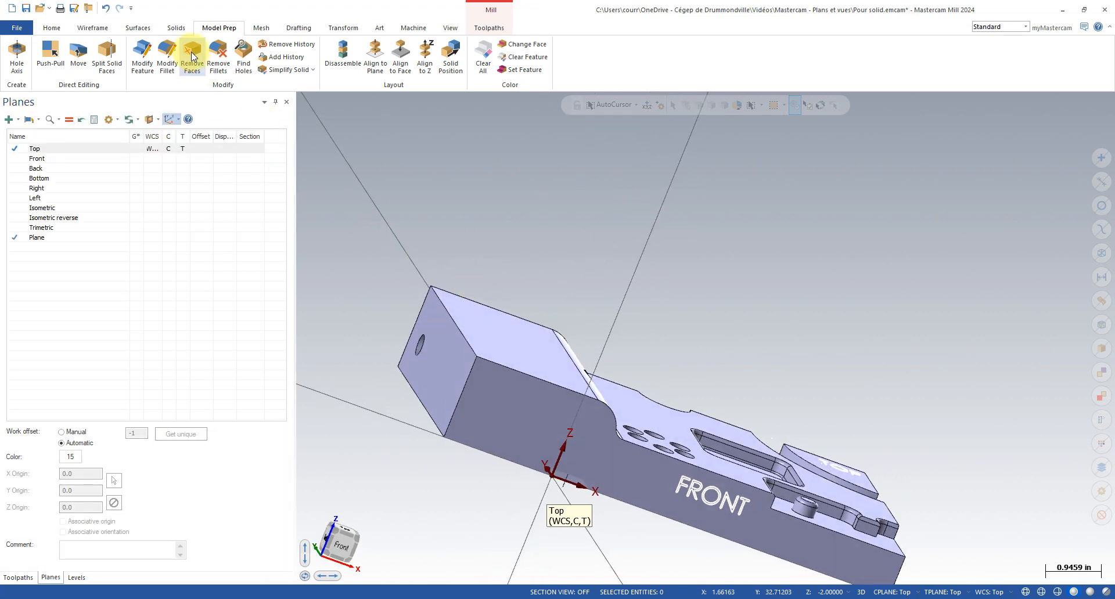
pyautogui.click(176, 27)
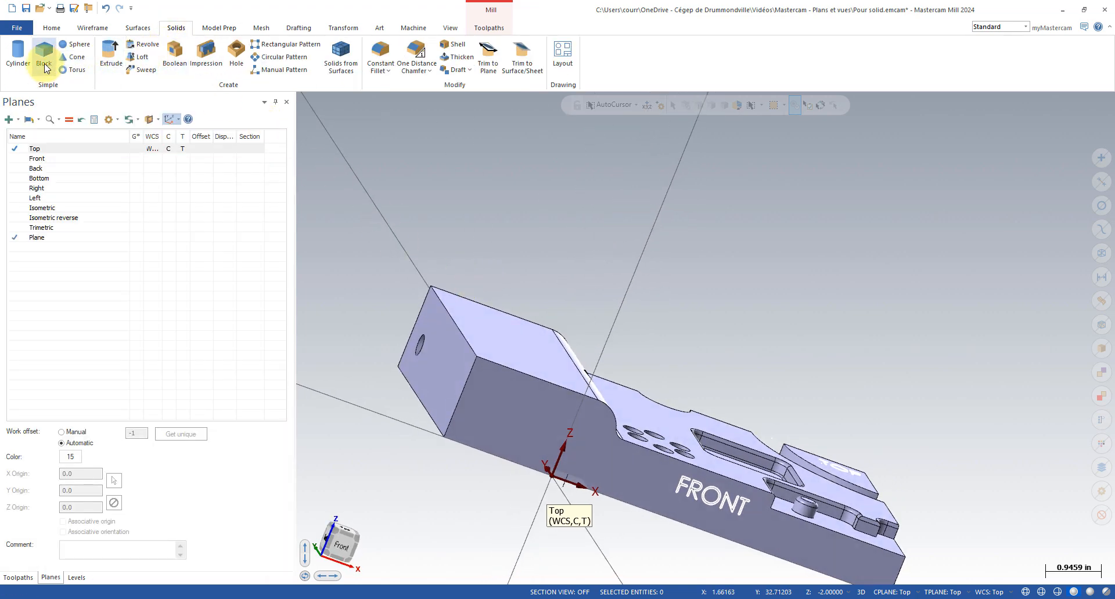
pyautogui.click(44, 52)
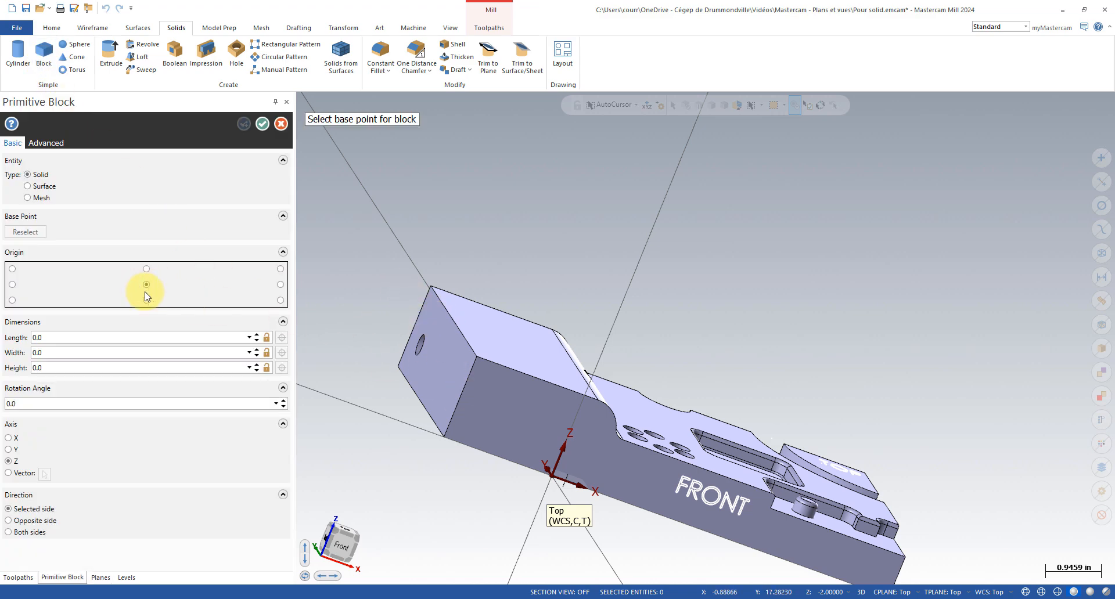
pyautogui.click(477, 358)
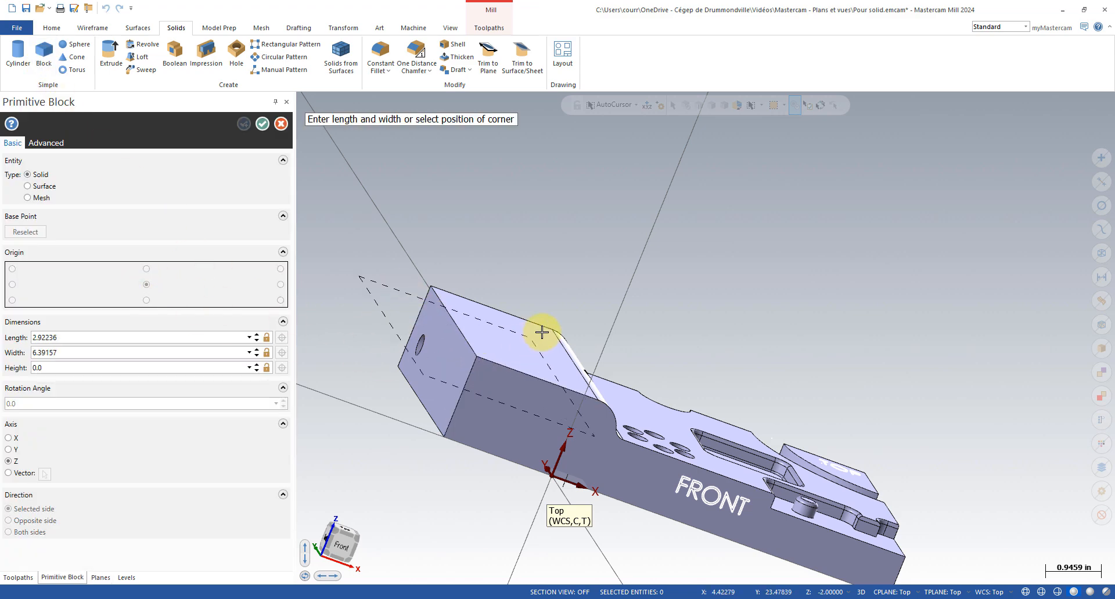
pyautogui.click(548, 321)
pyautogui.click(589, 265)
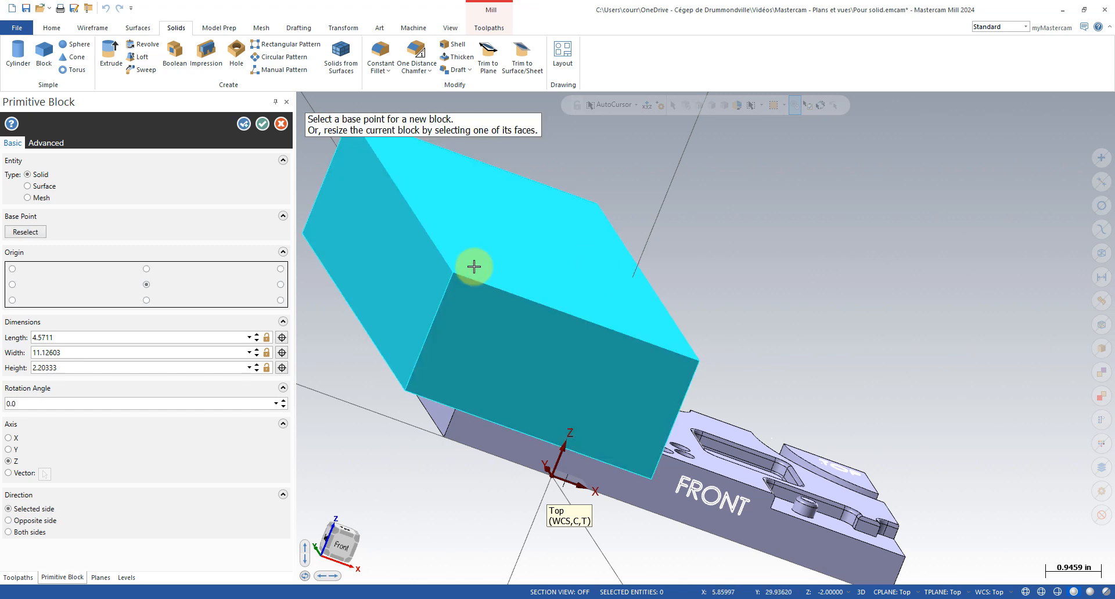
pyautogui.click(259, 127)
# Step: Accept the primitive block, start a Dynamic move on it, and place the gnomon on the upper front corner of the part's raised end
pyautogui.moveTo(472, 306)
pyautogui.mouseDown(button='middle')
pyautogui.moveTo(443, 271)
pyautogui.moveTo(492, 313)
pyautogui.mouseUp(button='middle')
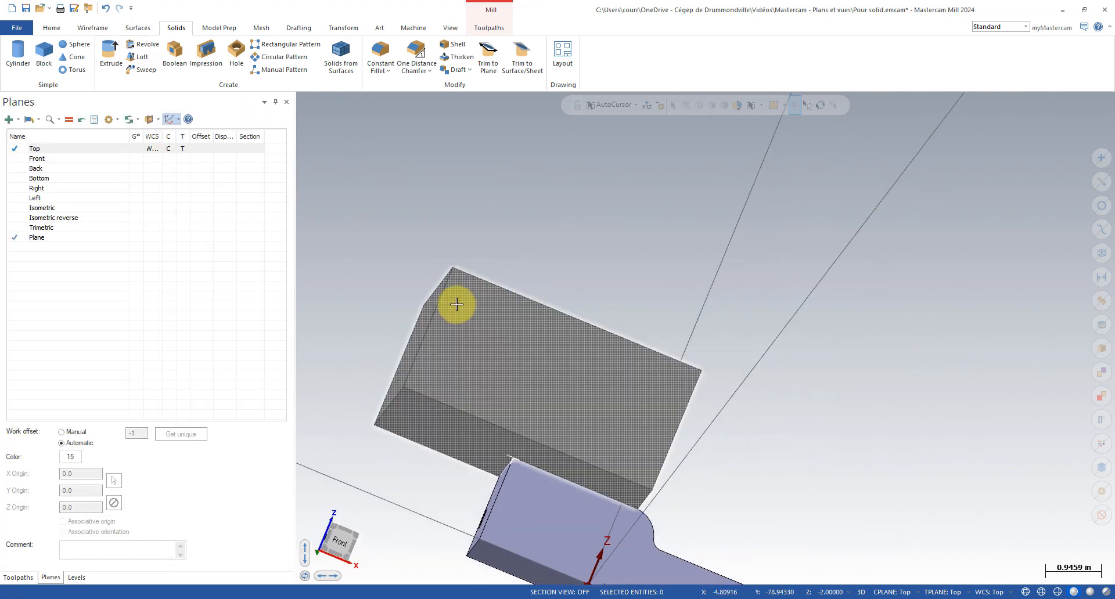
pyautogui.click(343, 28)
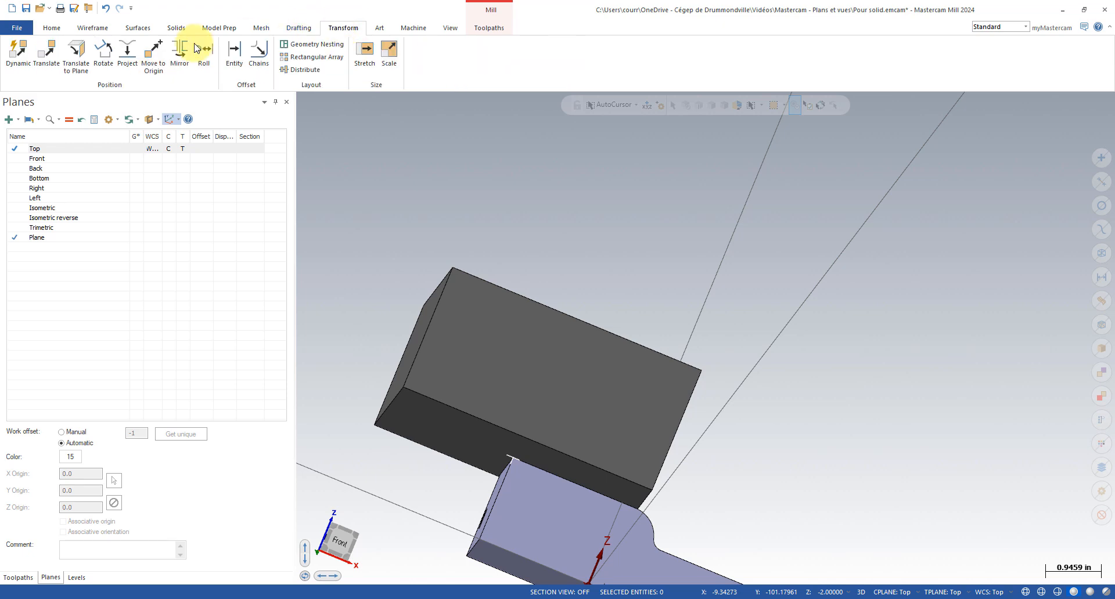
pyautogui.click(27, 68)
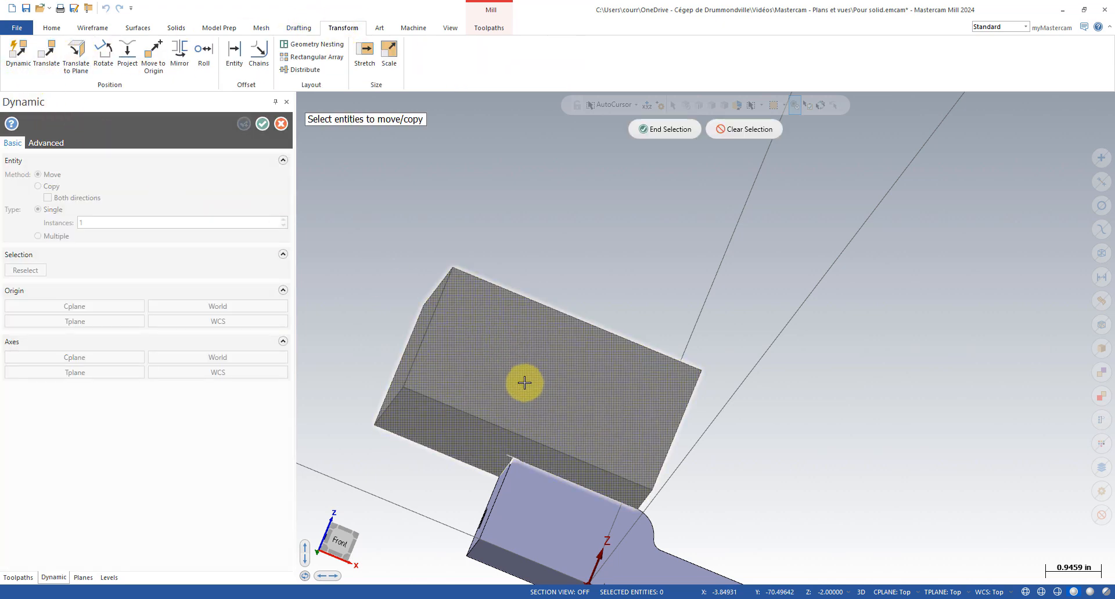
pyautogui.click(582, 429)
pyautogui.click(665, 129)
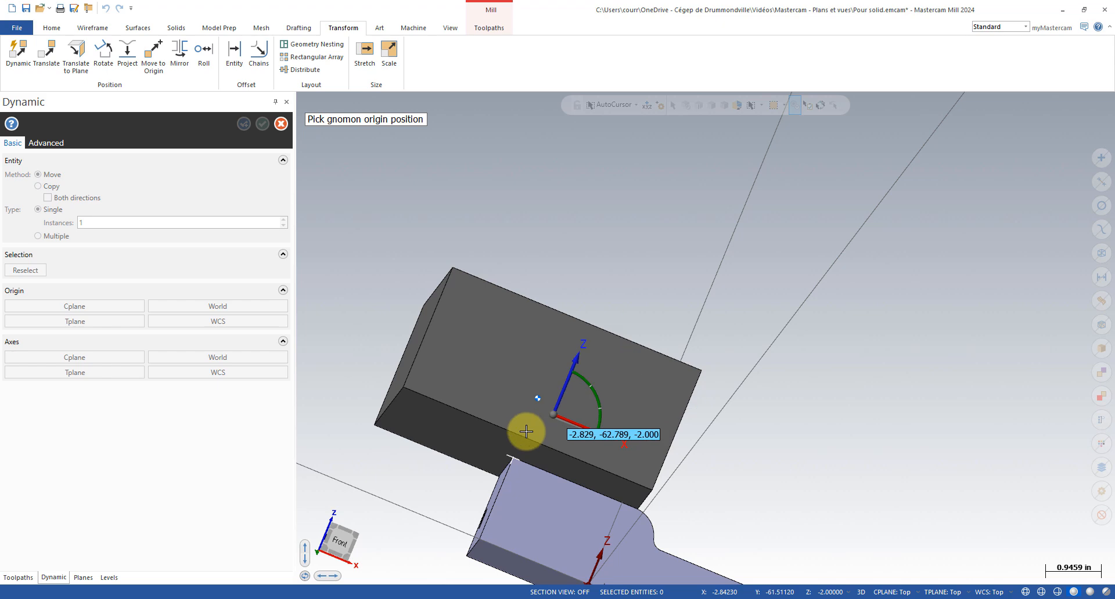
pyautogui.click(516, 462)
pyautogui.moveTo(540, 451); pyautogui.dragTo(596, 485, button='middle')
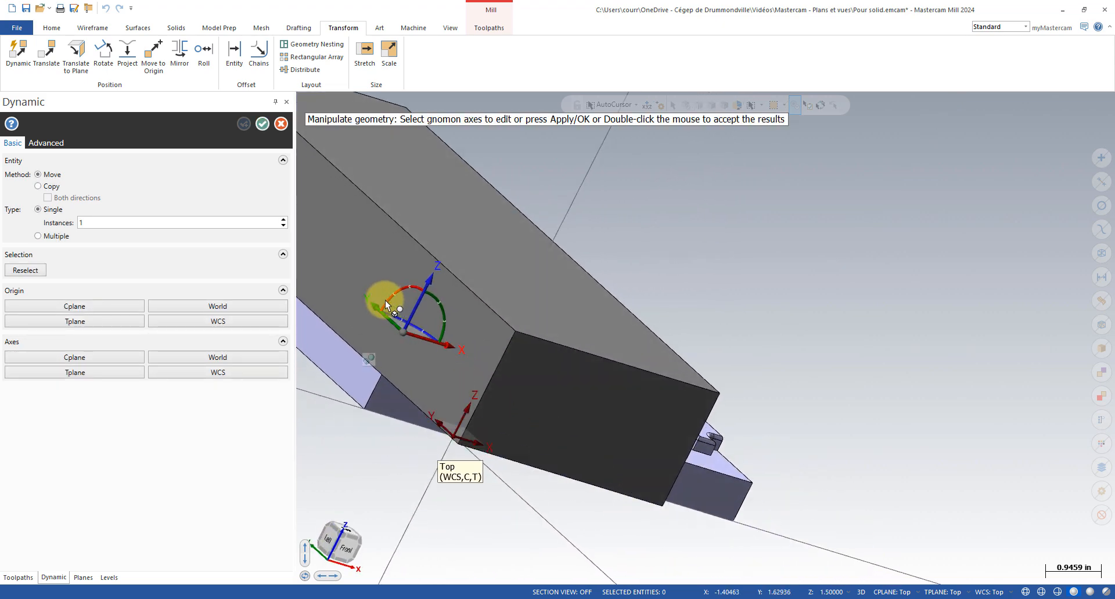
# Step: Rotate the block about the gnomon's Y axis so that it tilts relative to the part's raised end
pyautogui.click(433, 298)
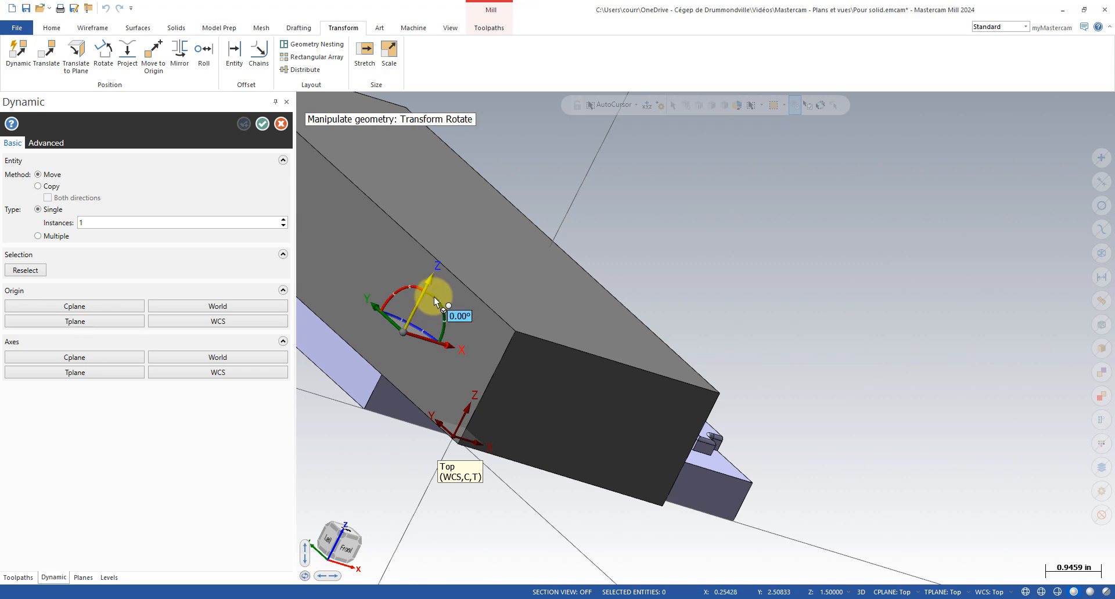
pyautogui.click(434, 299)
pyautogui.moveTo(441, 303); pyautogui.dragTo(376, 306, button='middle')
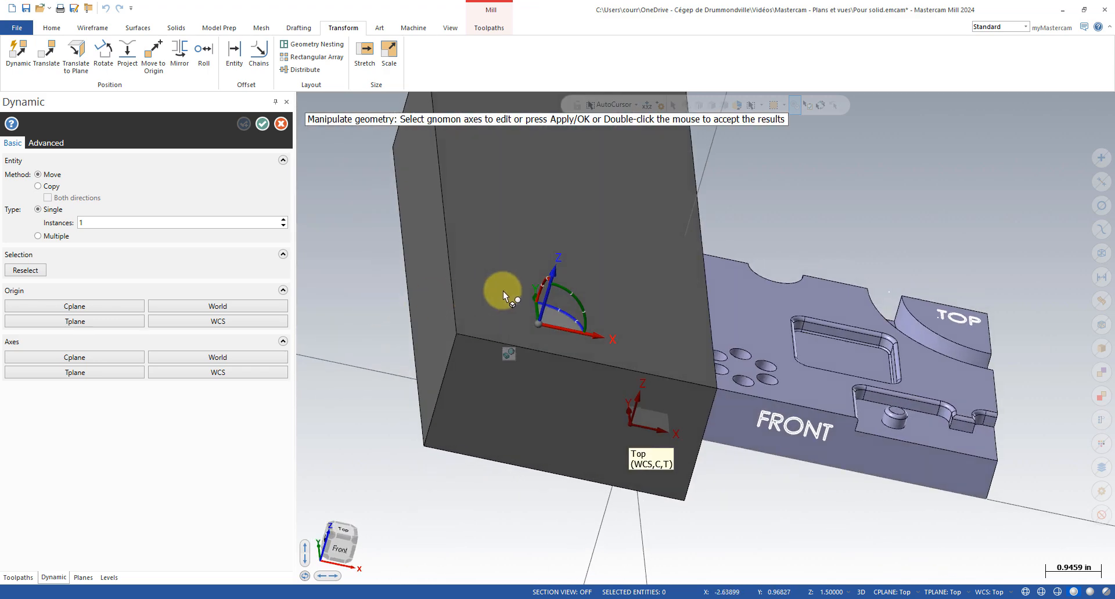
pyautogui.moveTo(503, 290); pyautogui.dragTo(601, 301, button='middle')
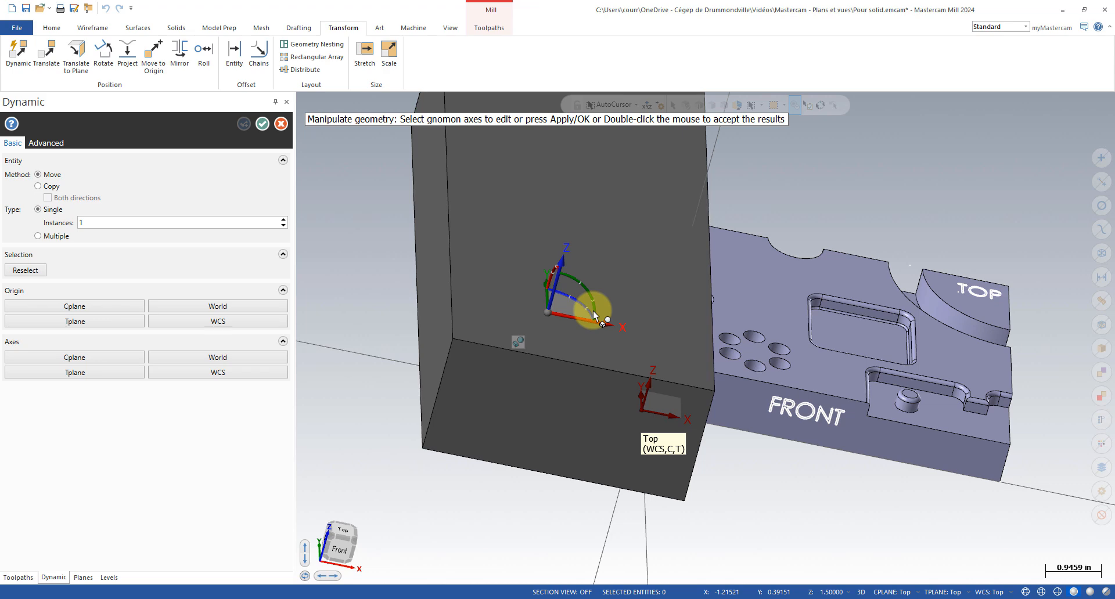
pyautogui.click(593, 309)
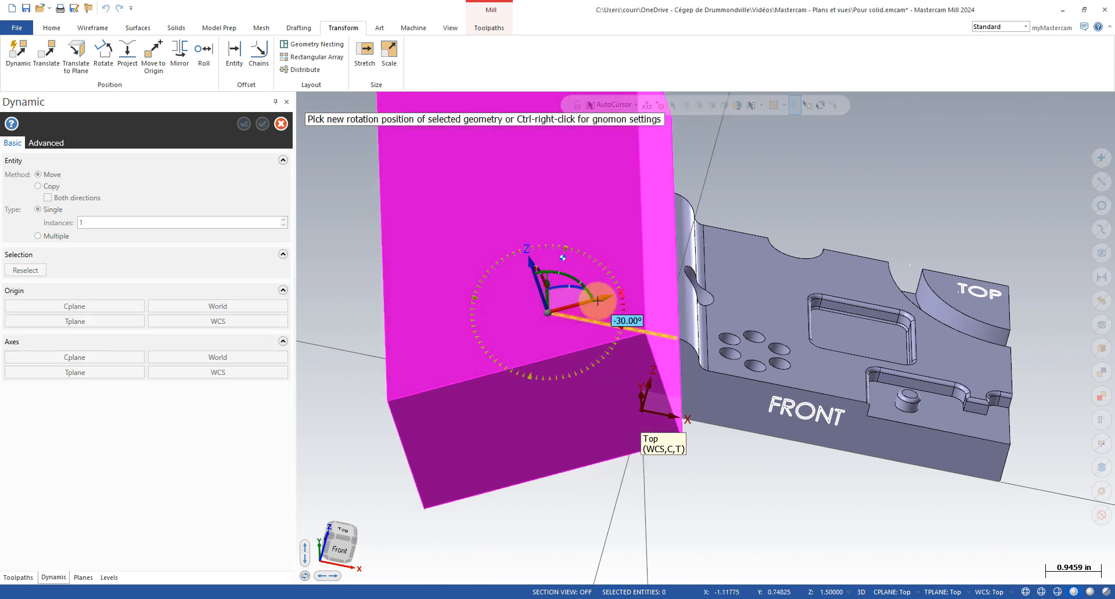
pyautogui.click(597, 300)
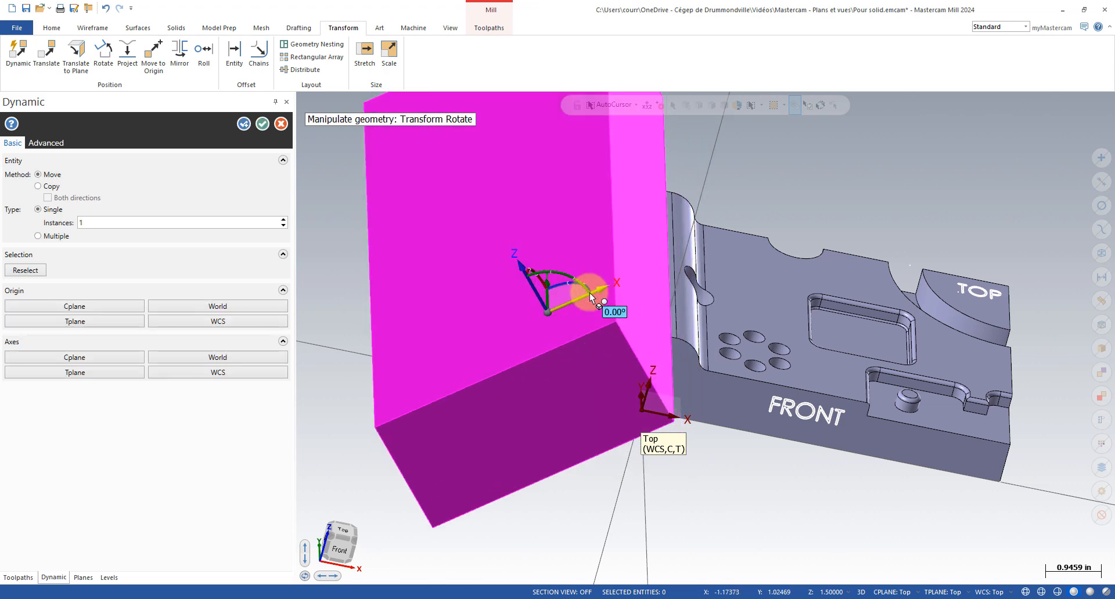
pyautogui.moveTo(594, 302)
pyautogui.mouseDown(button='middle')
pyautogui.moveTo(685, 318)
pyautogui.moveTo(579, 297)
pyautogui.mouseUp(button='middle')
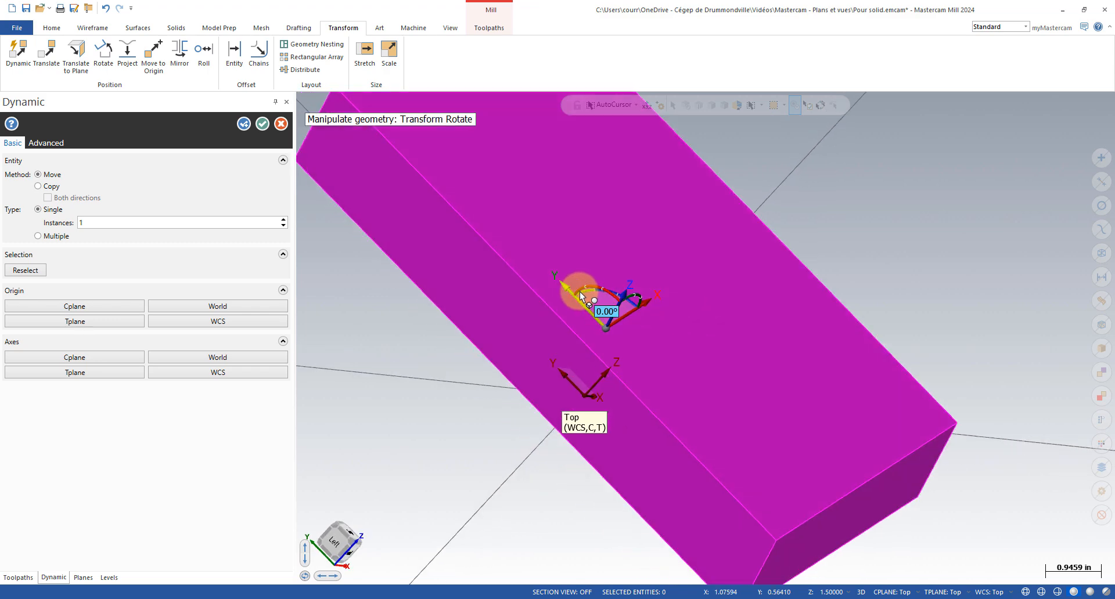
# Step: Rotate the block about the gnomon's X axis, shift it slightly along the gnomon's negative Z direction, and accept the move
pyautogui.click(580, 290)
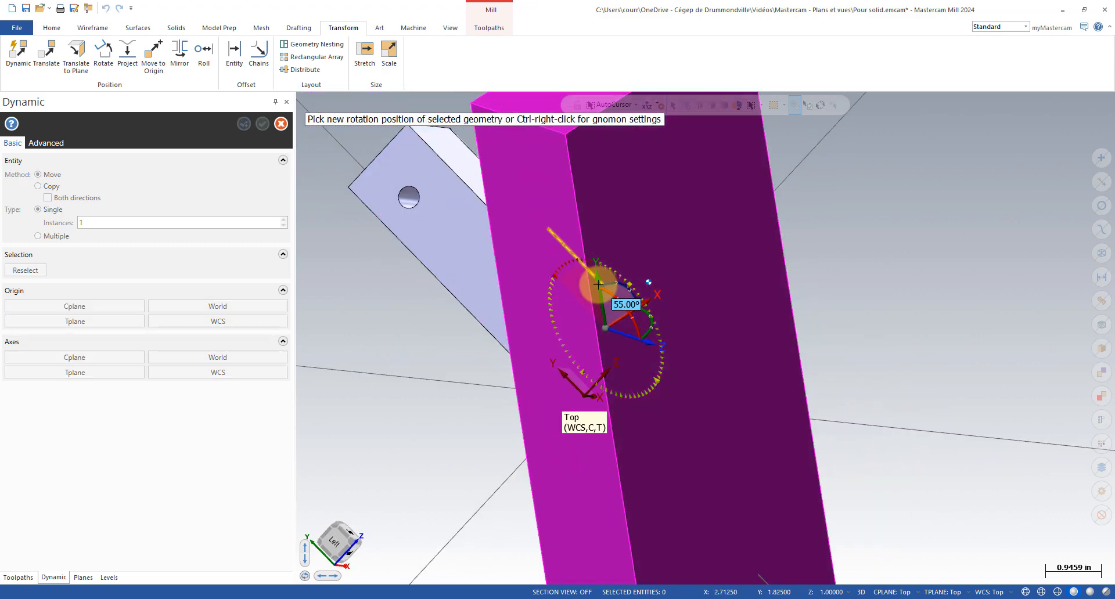
pyautogui.click(592, 281)
pyautogui.moveTo(480, 293); pyautogui.dragTo(382, 232, button='middle')
pyautogui.click(436, 231)
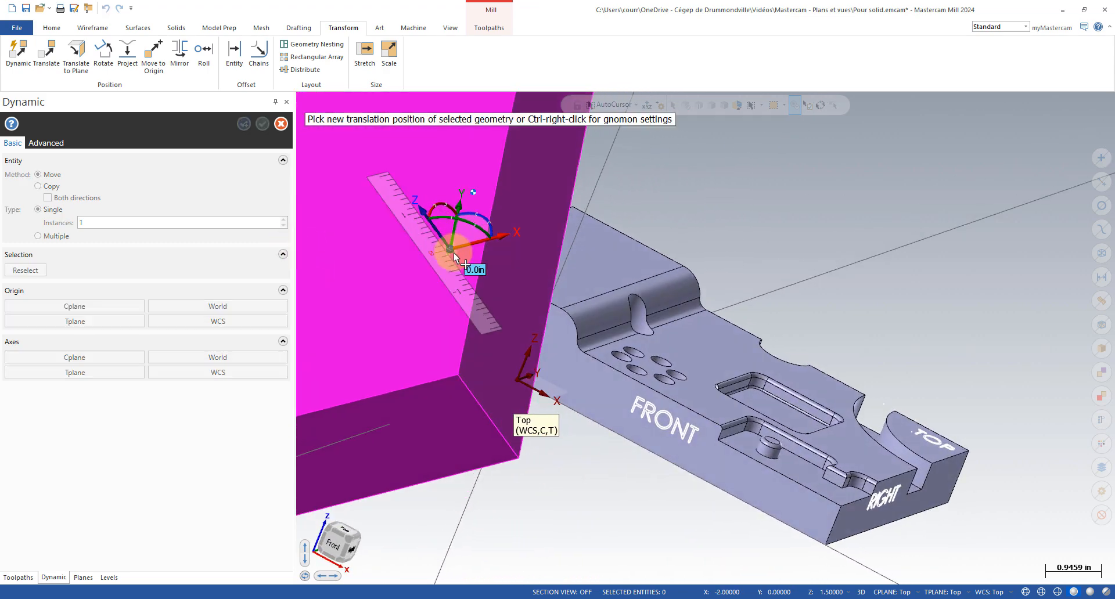
pyautogui.click(423, 249)
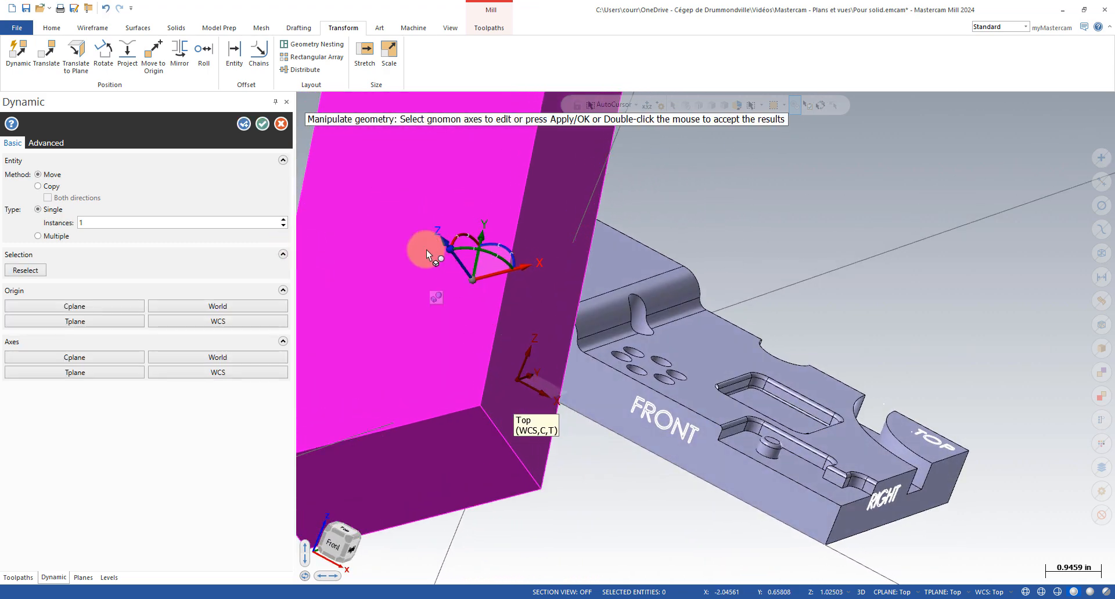
pyautogui.click(263, 124)
# Step: Subtract the tilted block from the part with a Boolean Remove, using the part as target and the block as tool body
pyautogui.moveTo(497, 311); pyautogui.dragTo(459, 259, button='middle')
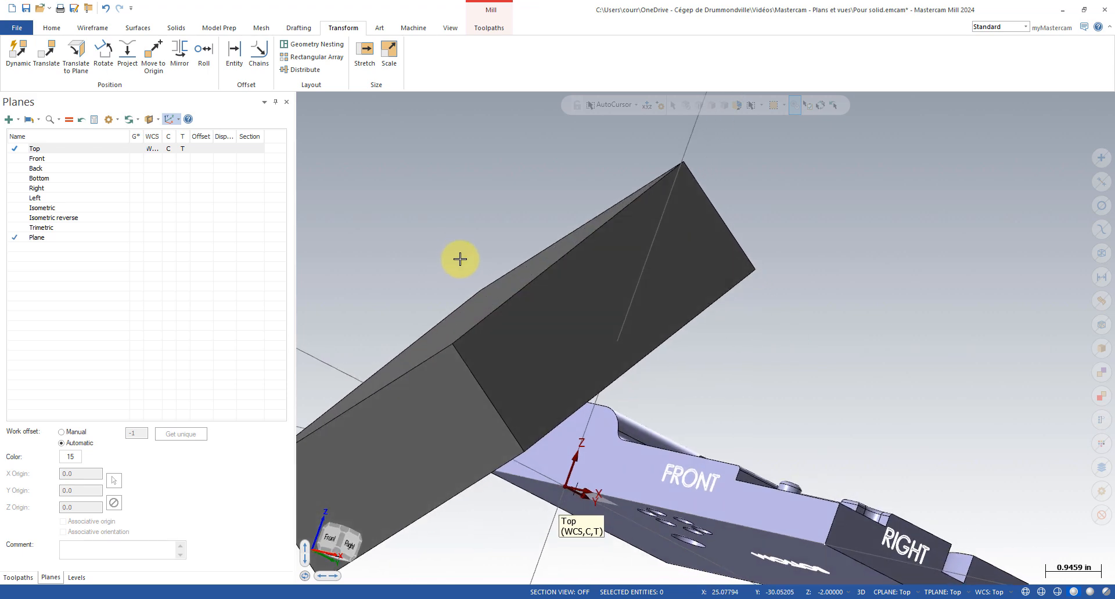
pyautogui.click(176, 27)
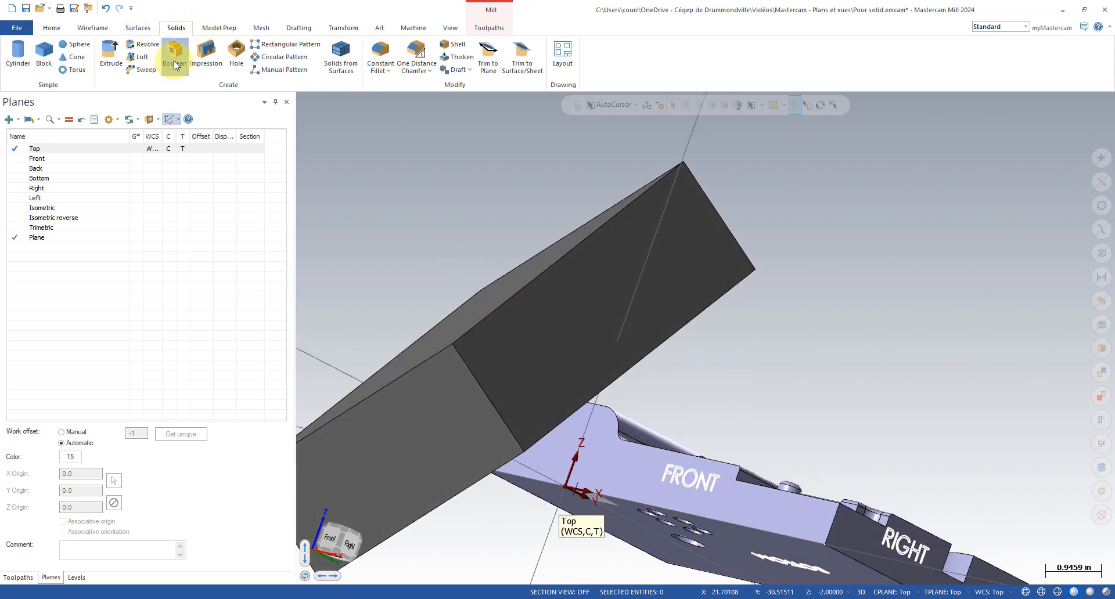
pyautogui.click(175, 64)
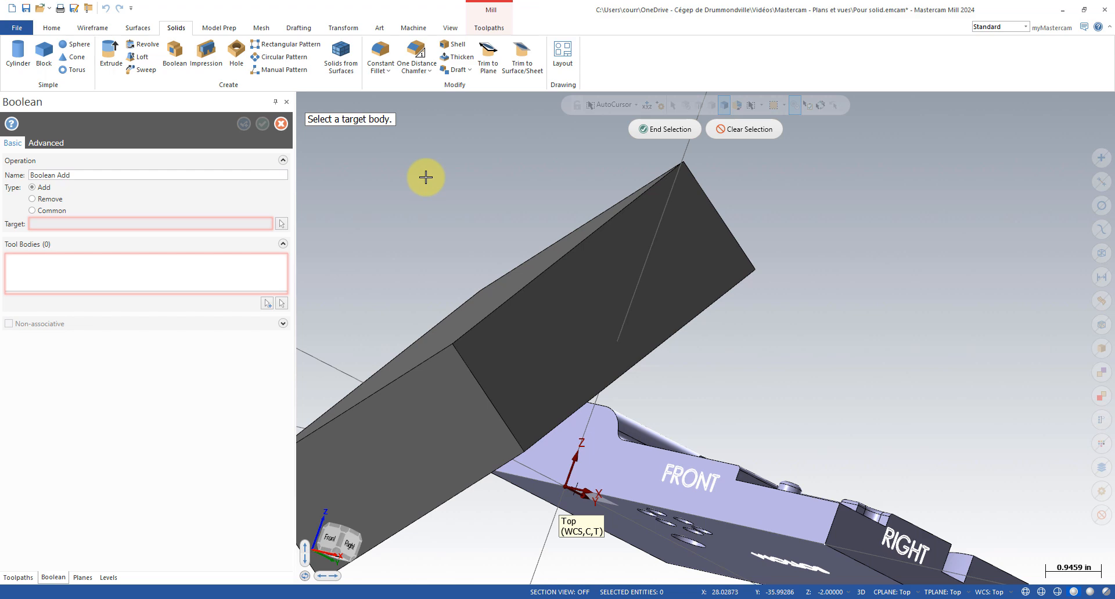
pyautogui.click(608, 441)
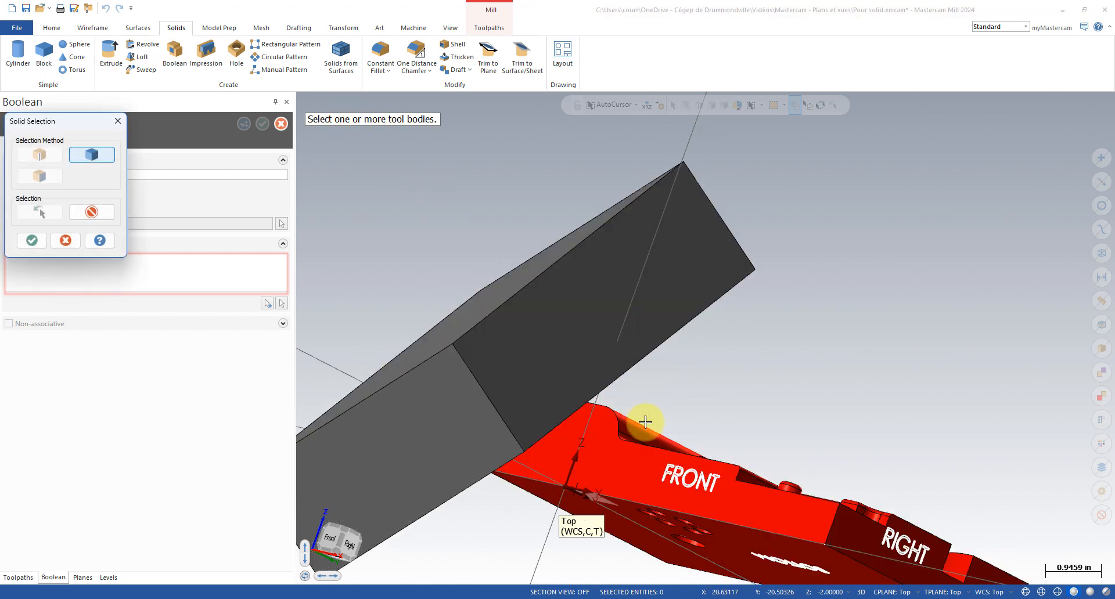
pyautogui.click(31, 241)
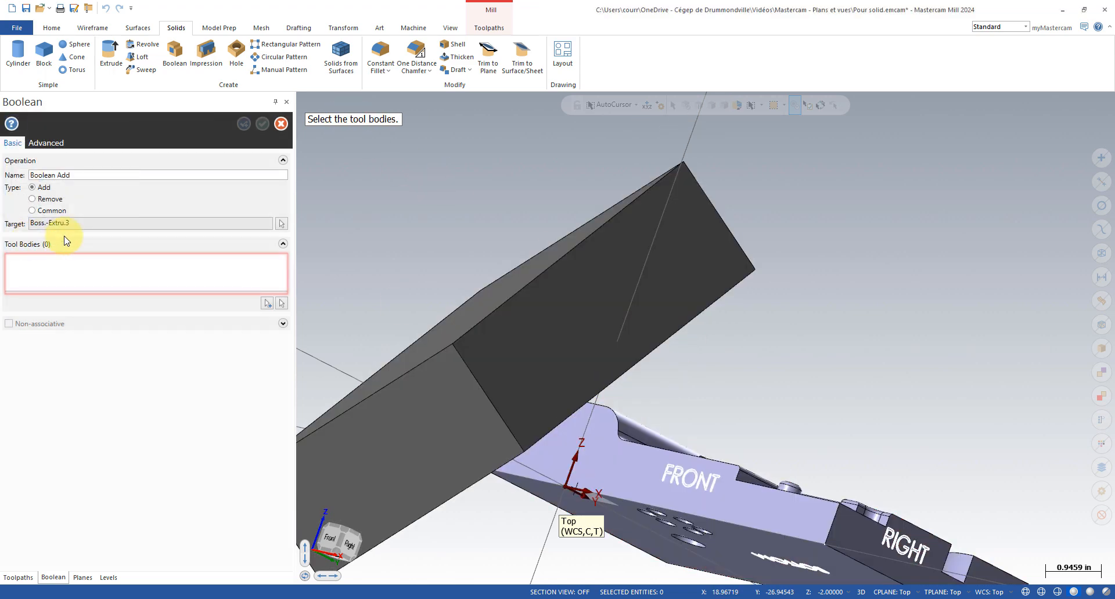
pyautogui.click(281, 303)
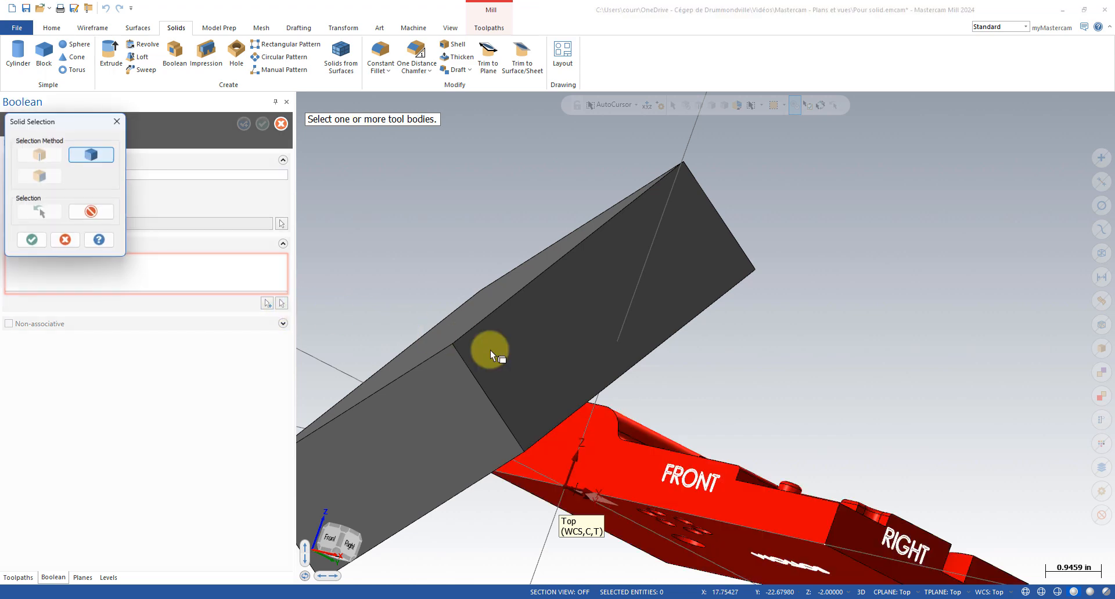
pyautogui.click(492, 351)
pyautogui.click(29, 239)
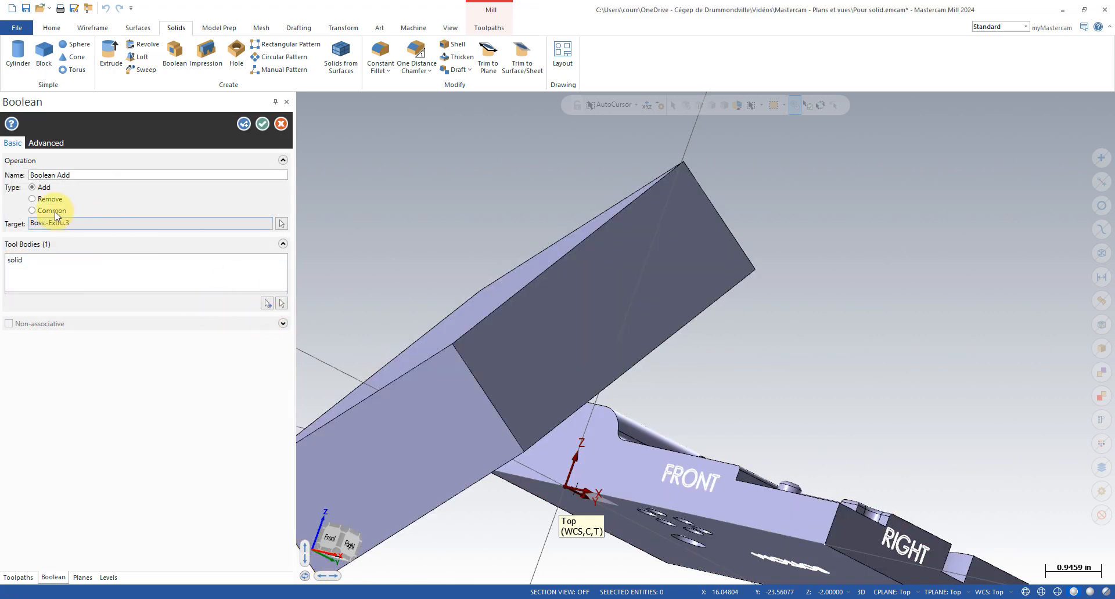
pyautogui.click(41, 199)
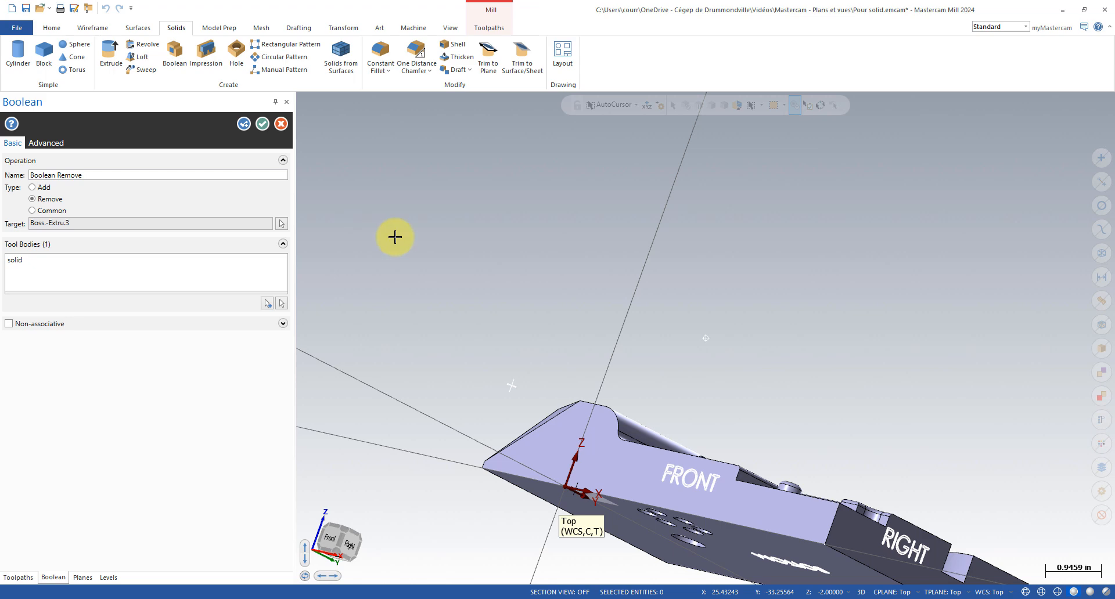
pyautogui.moveTo(393, 236); pyautogui.dragTo(358, 205, button='middle')
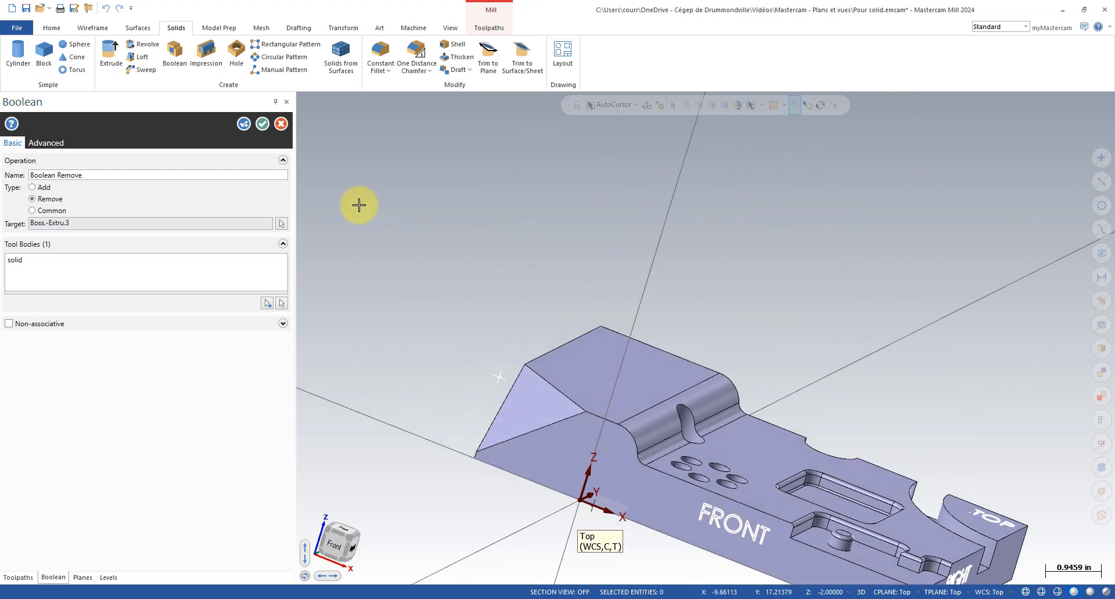
pyautogui.click(262, 124)
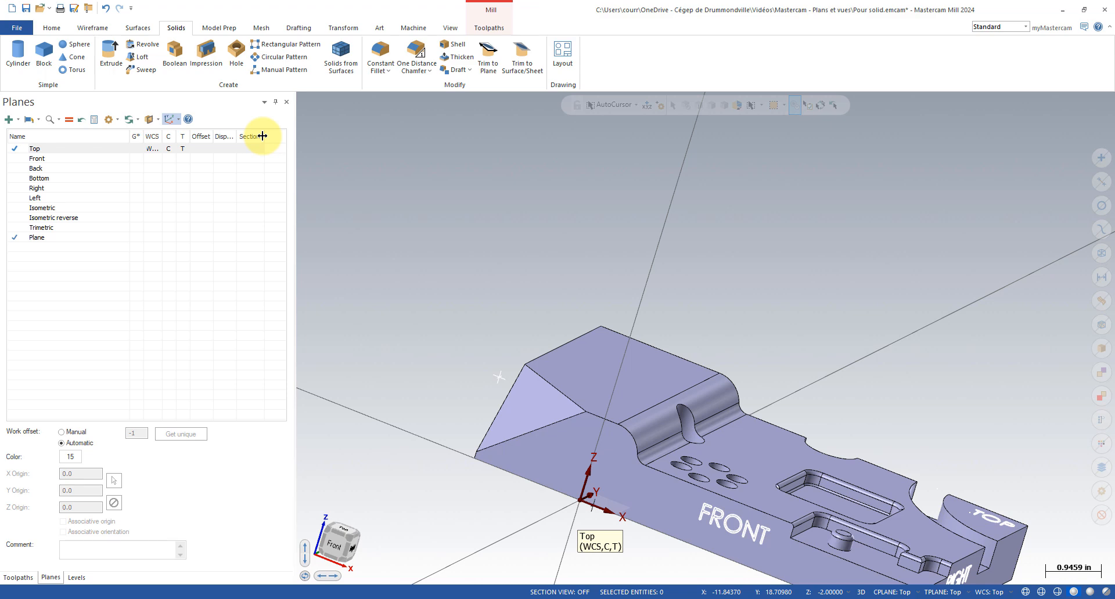
pyautogui.moveTo(584, 270); pyautogui.dragTo(645, 255, button='middle')
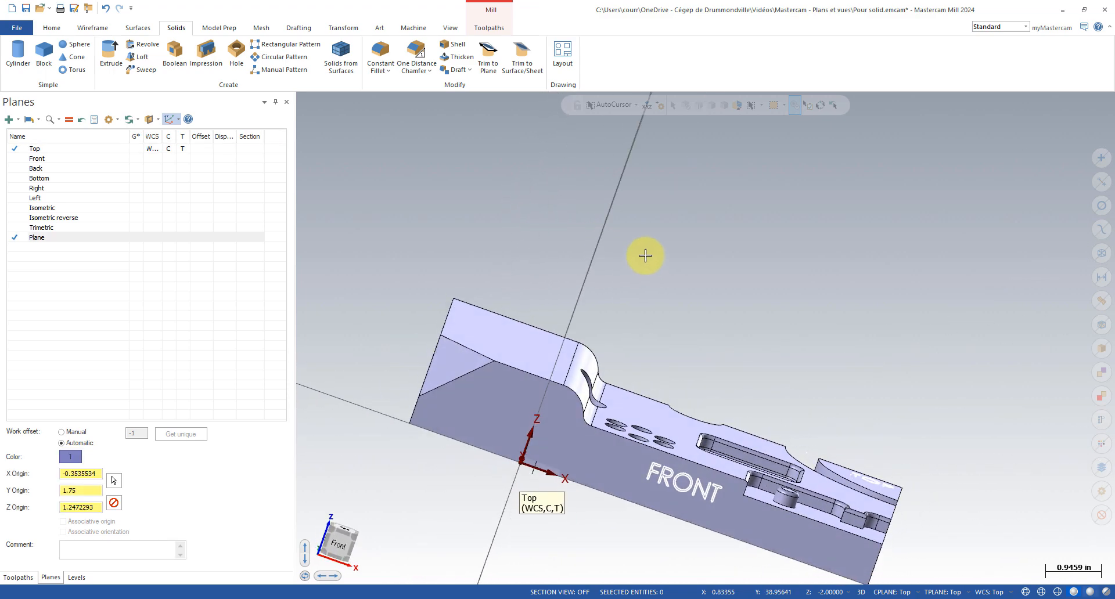